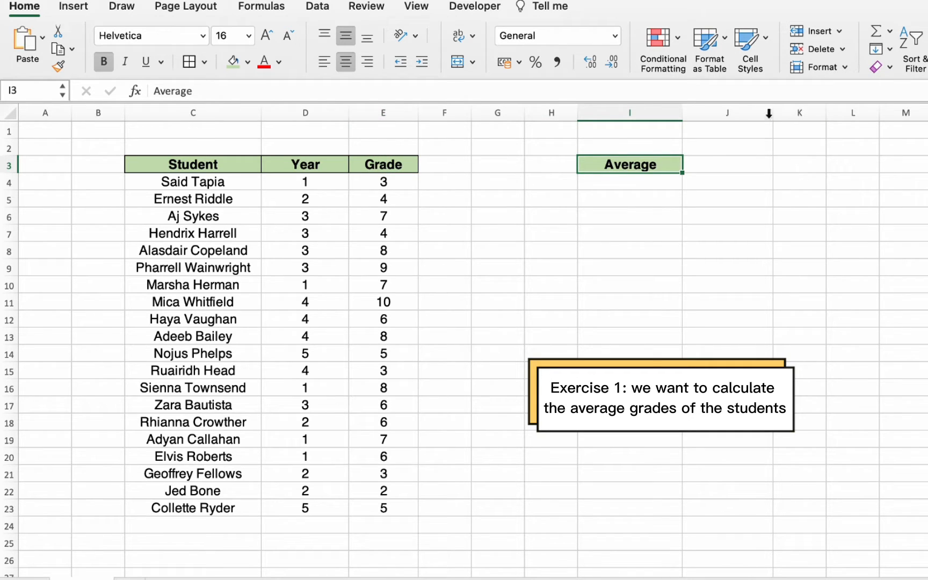
Step: Widen column J and enter the formula =AVERAGE(E4:E23) in cell J3 to average all students' grades
{"action": "left_click_drag", "start_coordinate": [773, 112], "coordinate": [837, 112]}
{"action": "left_click", "coordinate": [729, 164]}
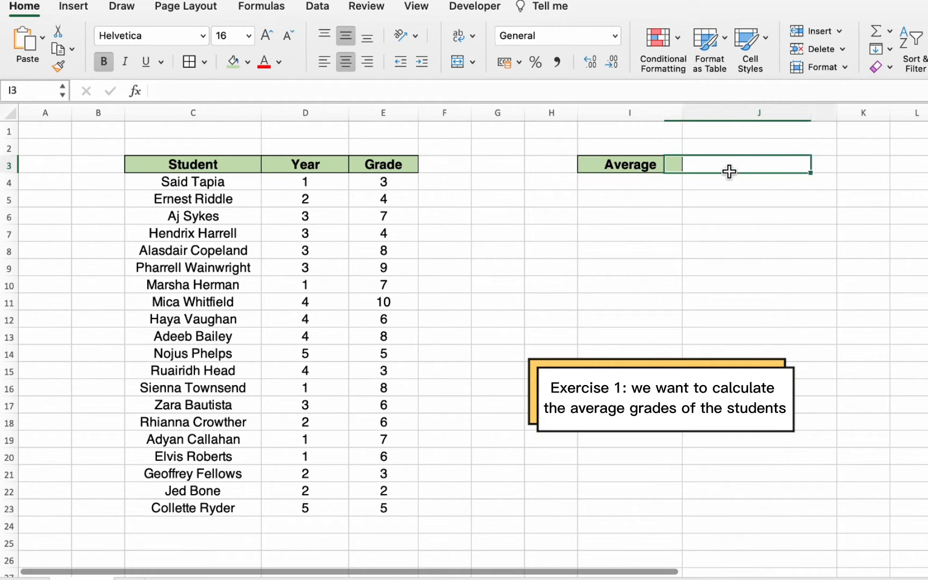
{"action": "double_click", "coordinate": [729, 164]}
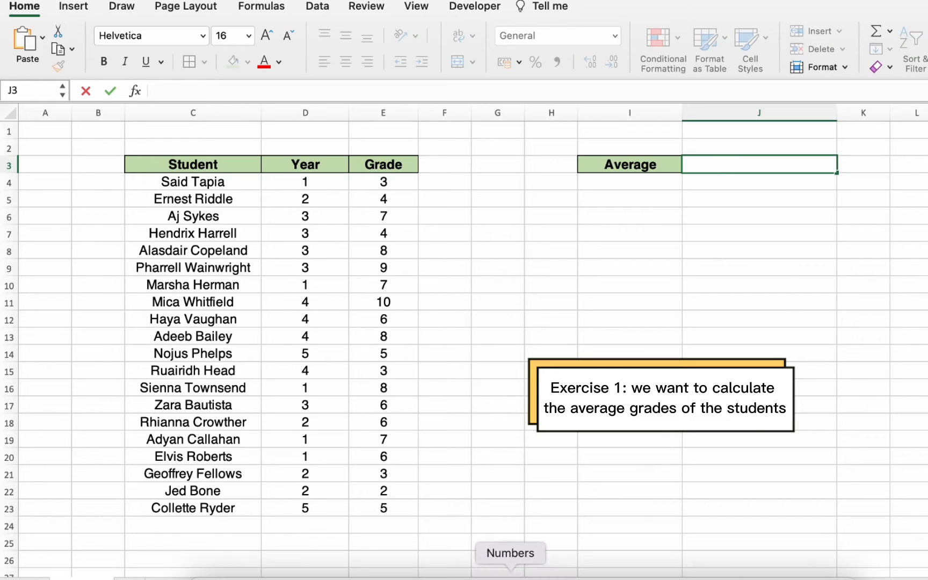
{"action": "type", "text": "=average"}
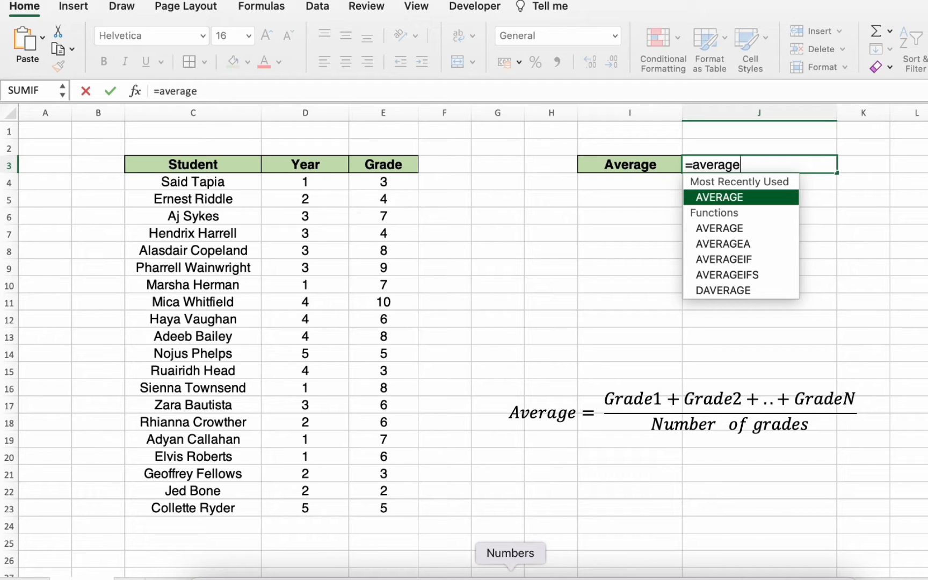
{"action": "double_click", "coordinate": [745, 193]}
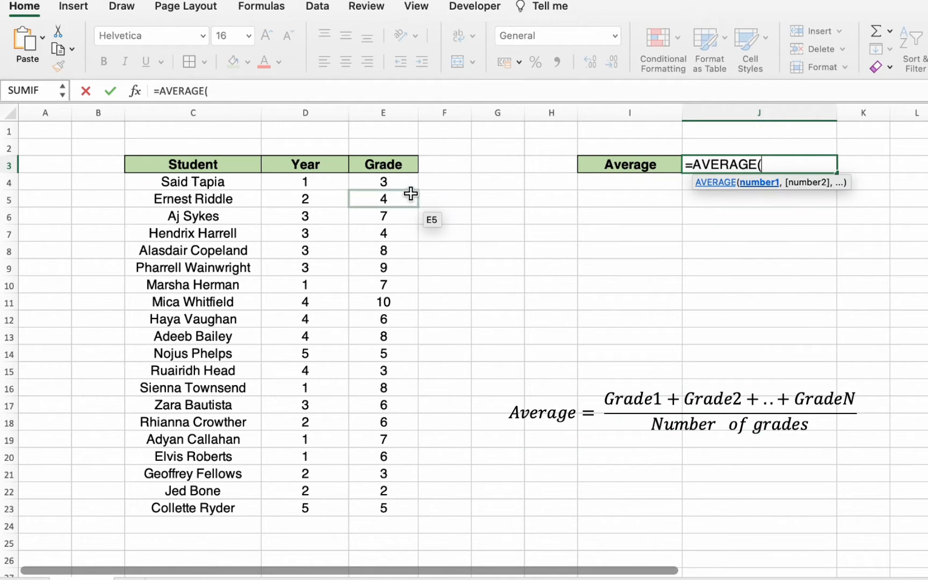
{"action": "left_click_drag", "start_coordinate": [411, 188], "coordinate": [400, 510]}
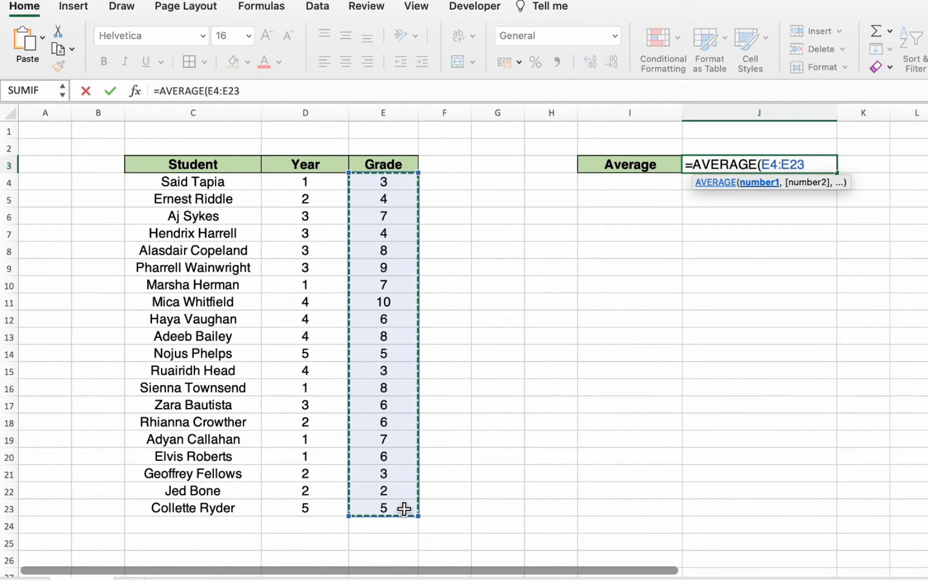
{"action": "type", "text": ")"}
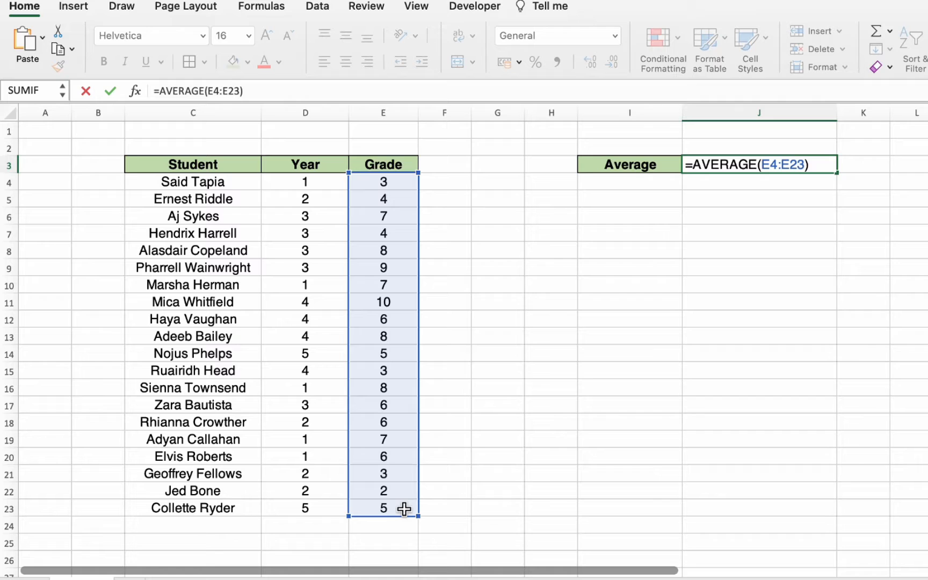
{"action": "key", "text": "Return"}
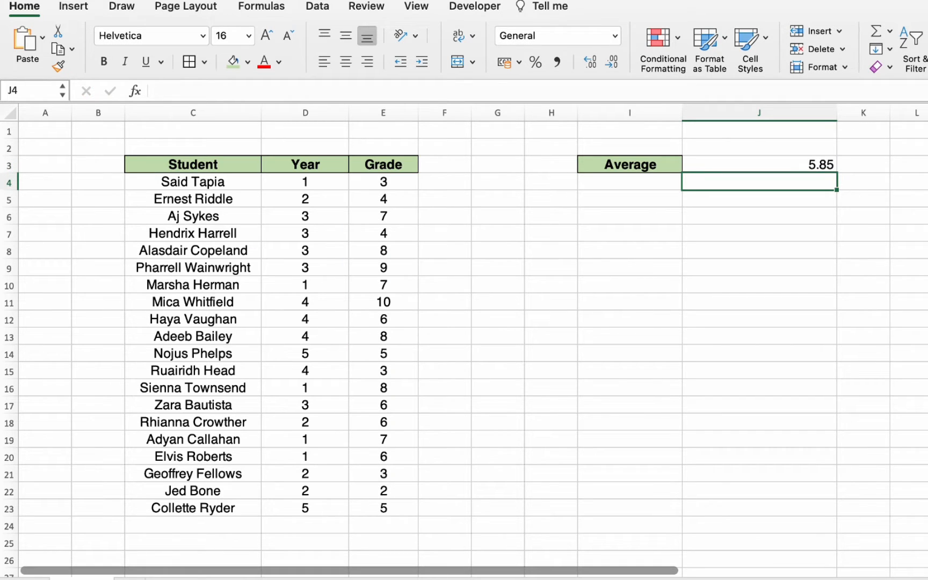
{"action": "left_click", "coordinate": [927, 250]}
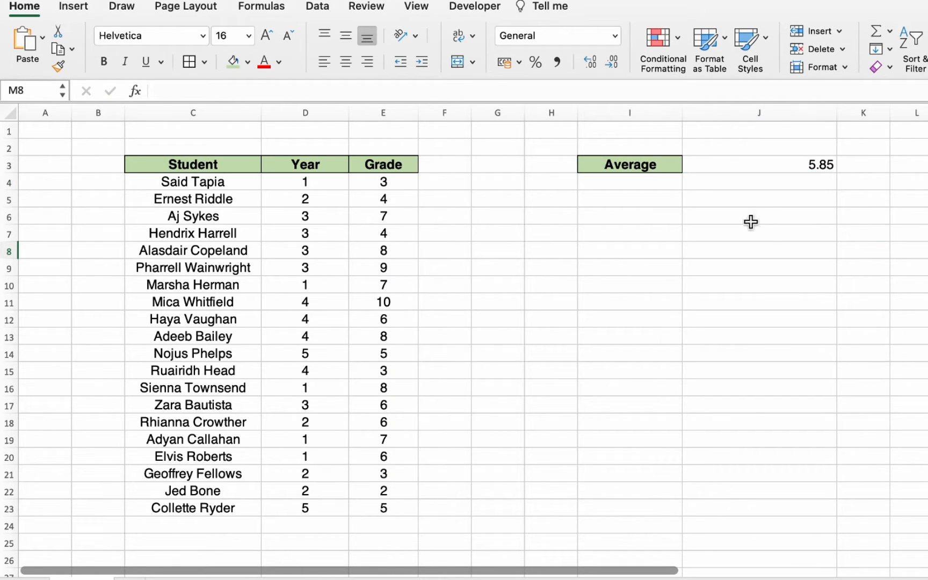
Step: Enter the label "Averageif" in cell I4, below the Average label
{"action": "double_click", "coordinate": [656, 185]}
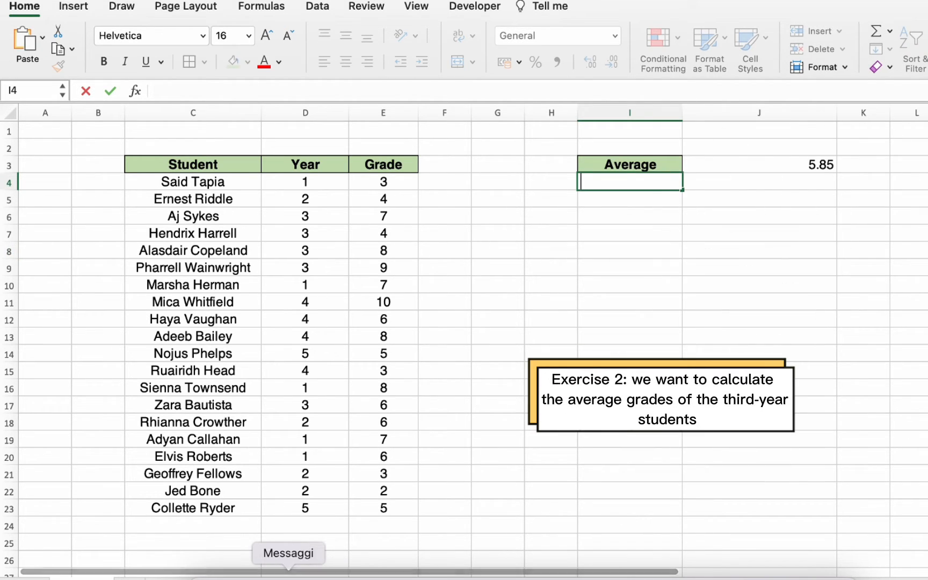
{"action": "type", "text": "Averag"}
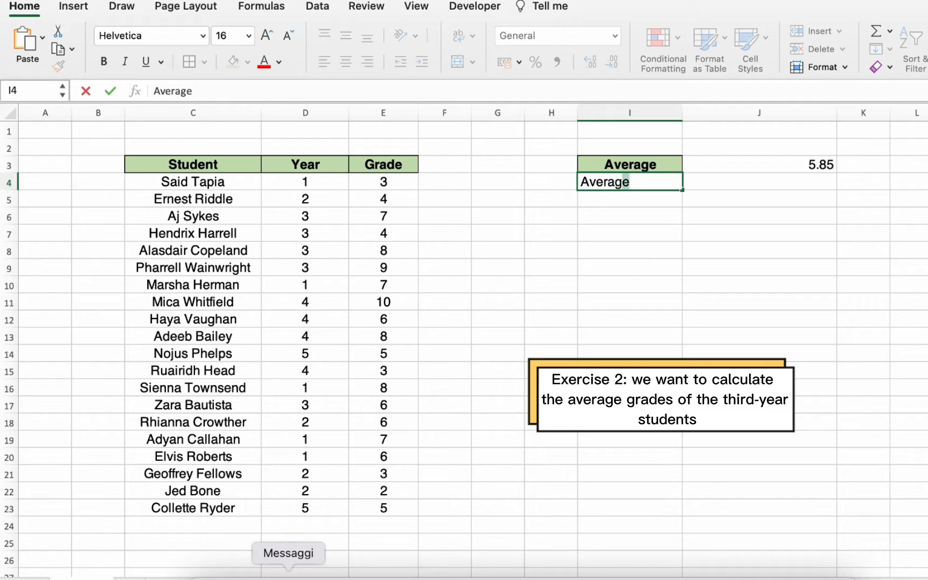
{"action": "type", "text": "eif"}
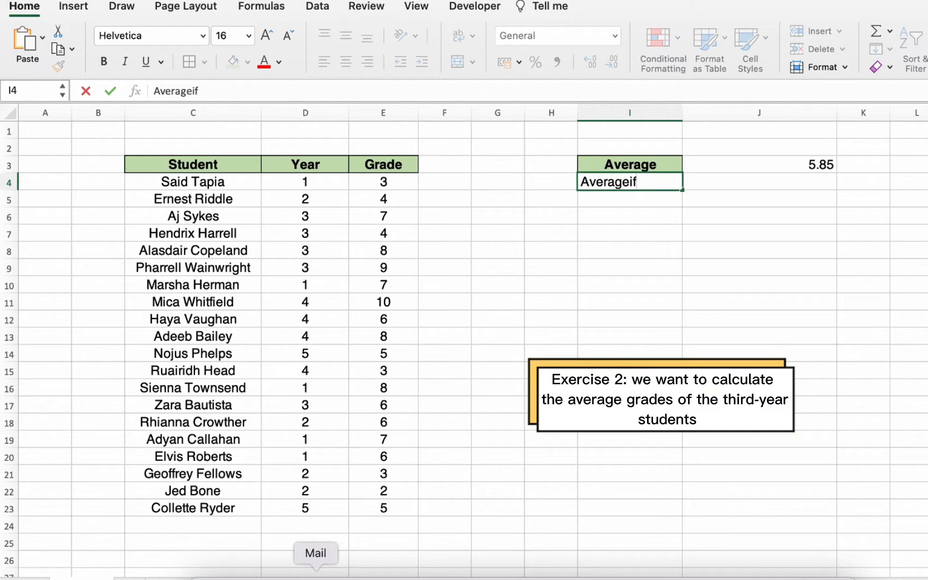
{"action": "left_click", "coordinate": [919, 282]}
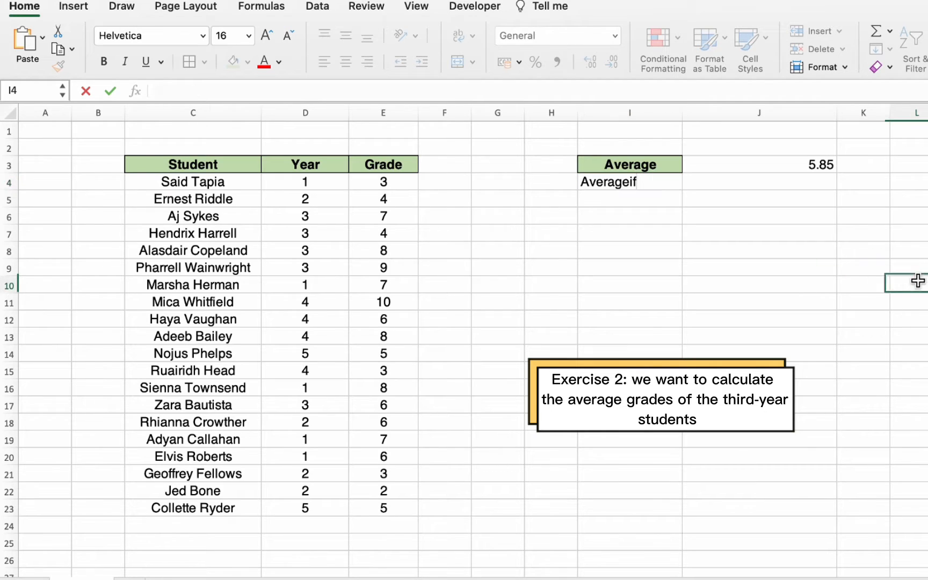
Step: Copy the formatting of the Average label in I3 onto the Averageif label in I4
{"action": "left_click", "coordinate": [657, 187]}
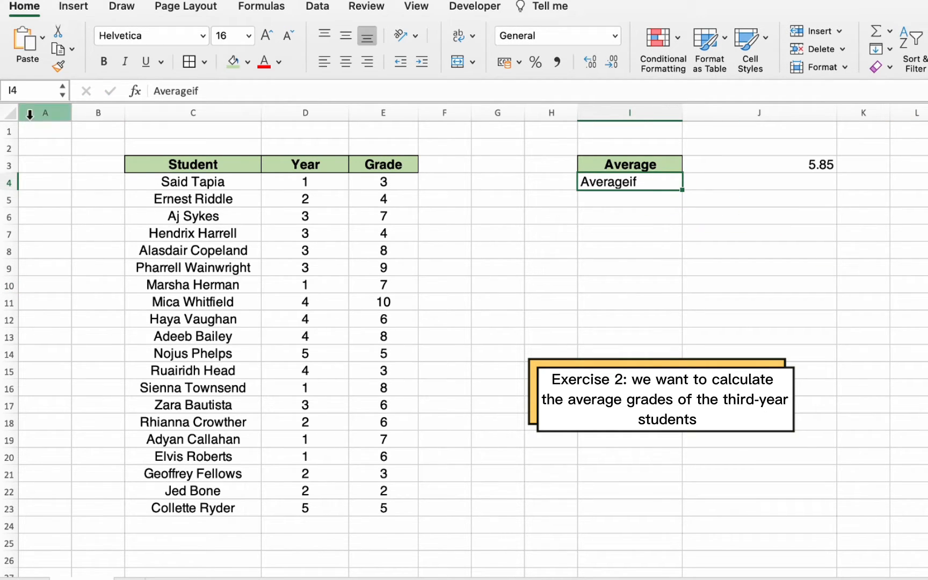
{"action": "left_click", "coordinate": [669, 161]}
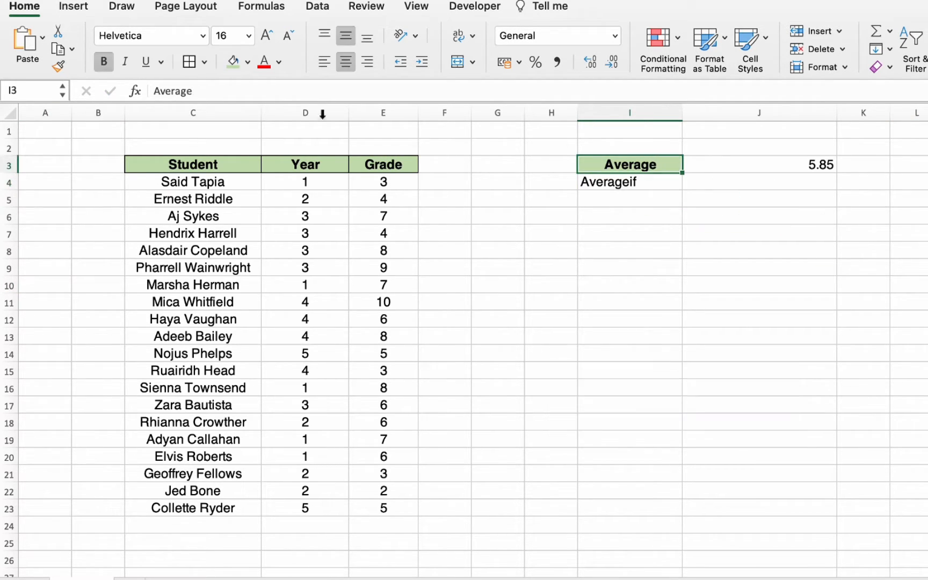
{"action": "left_click", "coordinate": [58, 65]}
{"action": "left_click", "coordinate": [673, 186]}
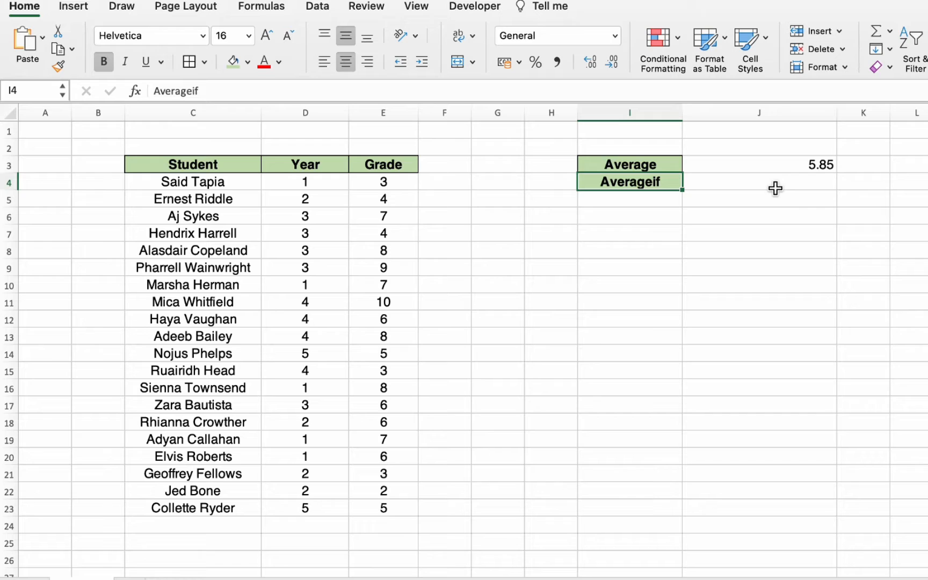
Step: Enter the formula =AVERAGEIF(D4:D23,"=3",E4:E23) in cell J4 to average the third-year students' grades
{"action": "double_click", "coordinate": [776, 188]}
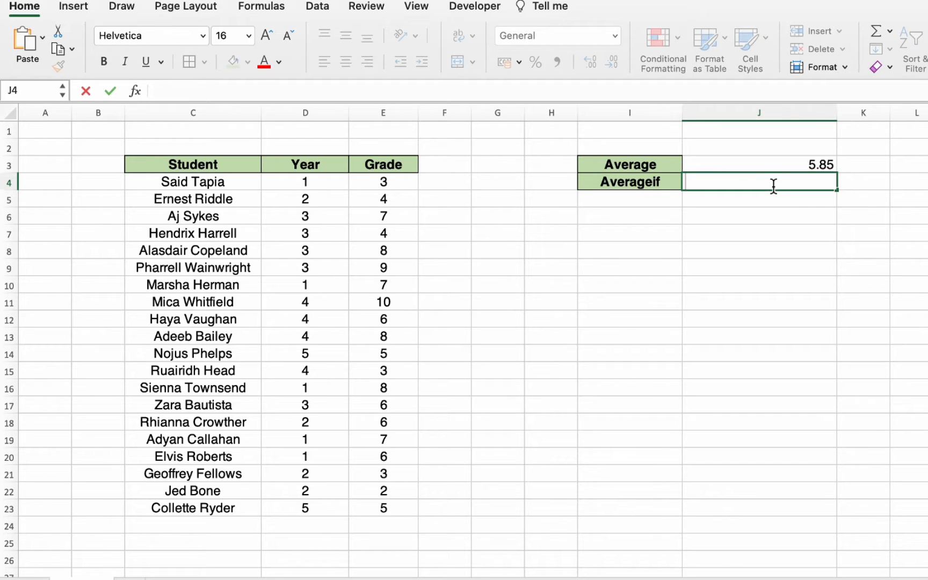
{"action": "type", "text": "="}
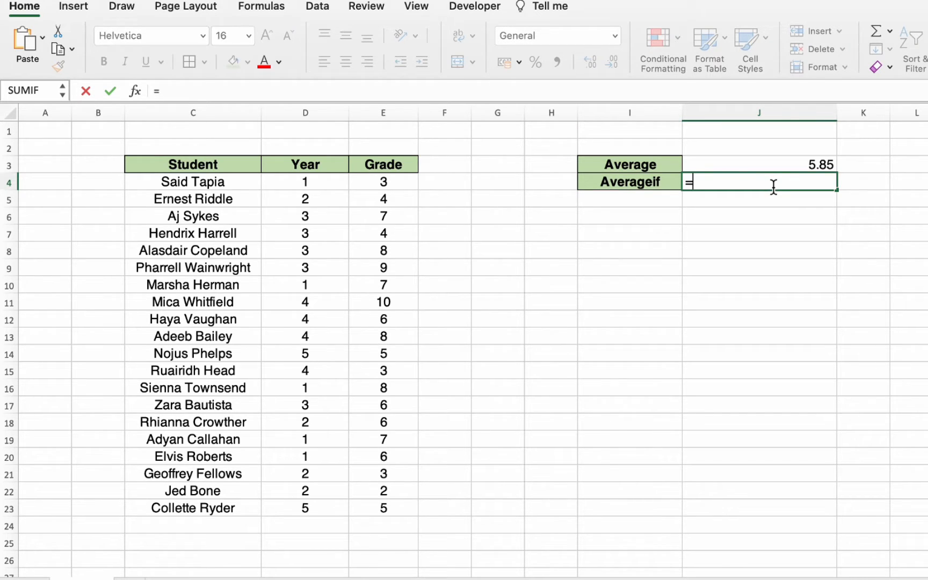
{"action": "type", "text": "avera"}
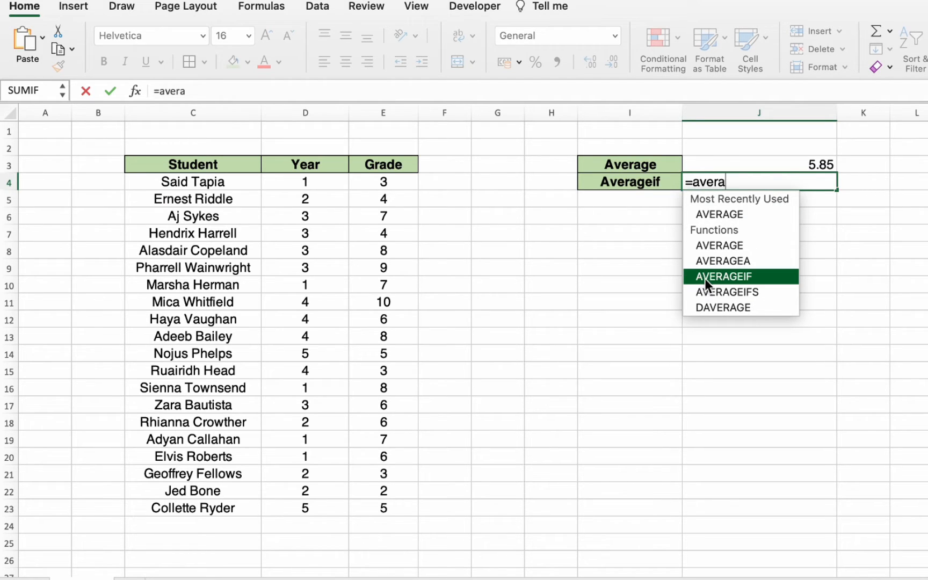
{"action": "double_click", "coordinate": [706, 278]}
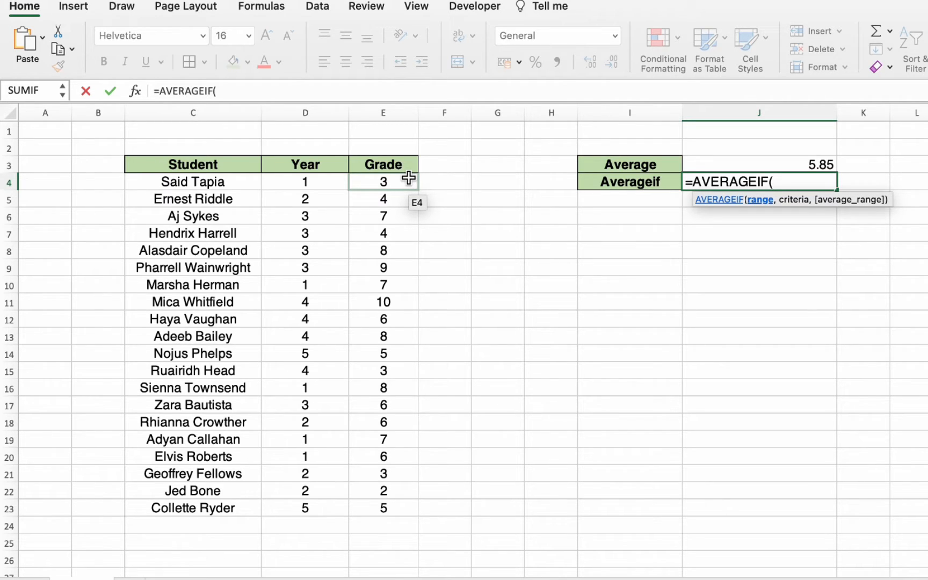
{"action": "left_click_drag", "start_coordinate": [331, 179], "coordinate": [337, 507]}
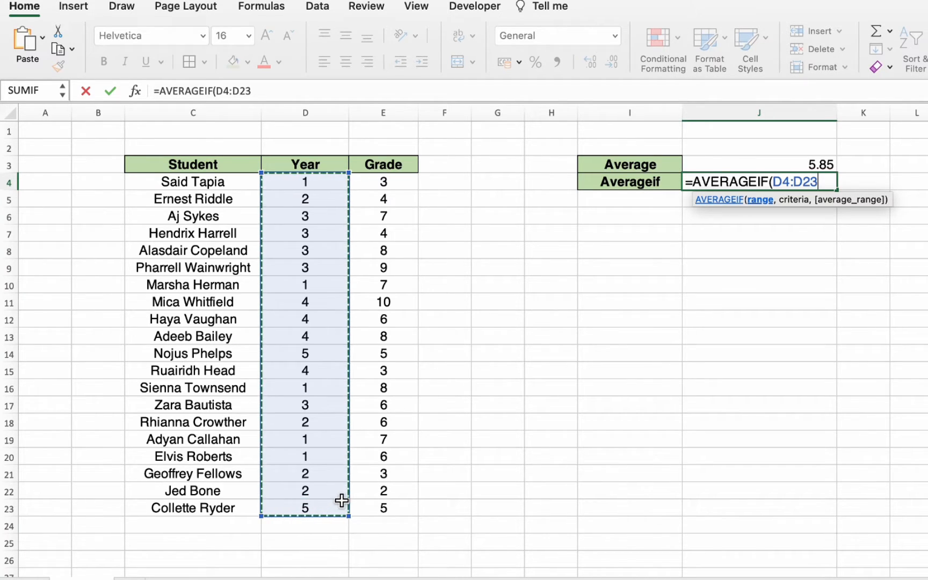
{"action": "type", "text": ","}
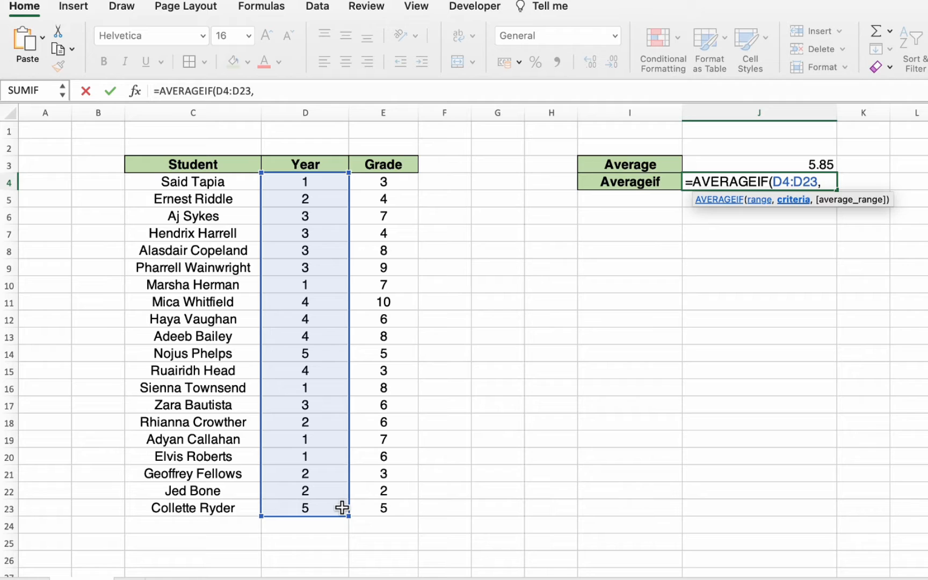
{"action": "type", "text": "\"="}
{"action": "type", "text": "3\","}
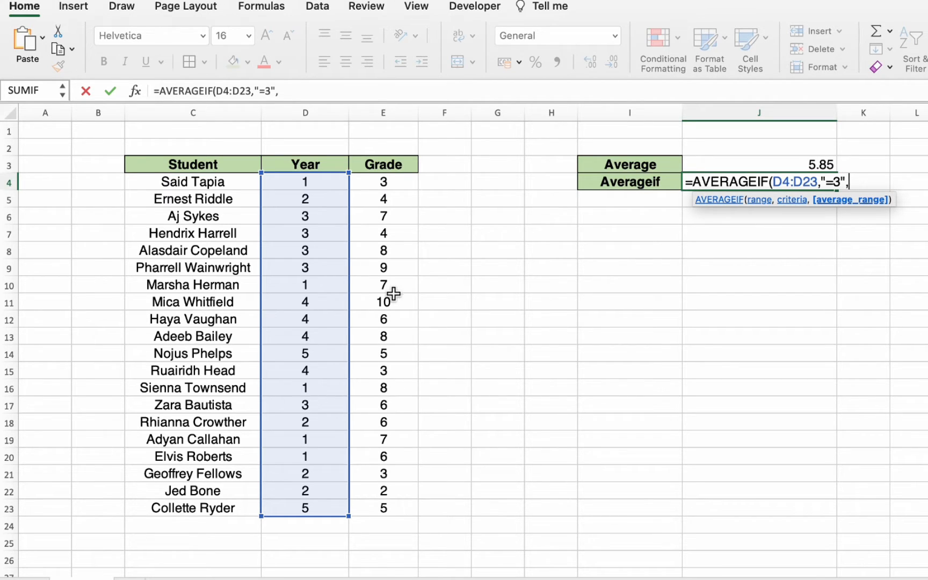
{"action": "left_click_drag", "start_coordinate": [398, 186], "coordinate": [410, 505]}
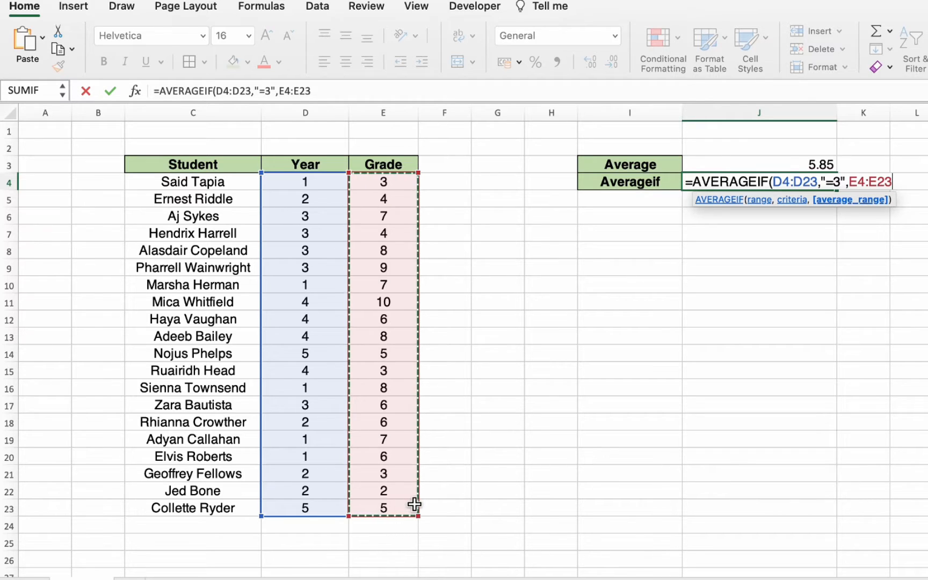
{"action": "type", "text": ")"}
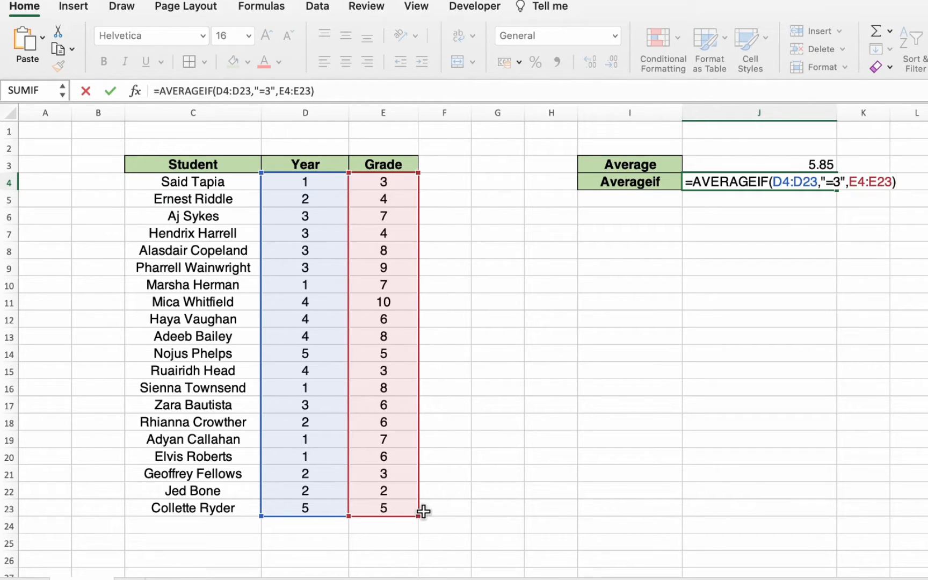
{"action": "key", "text": "Return"}
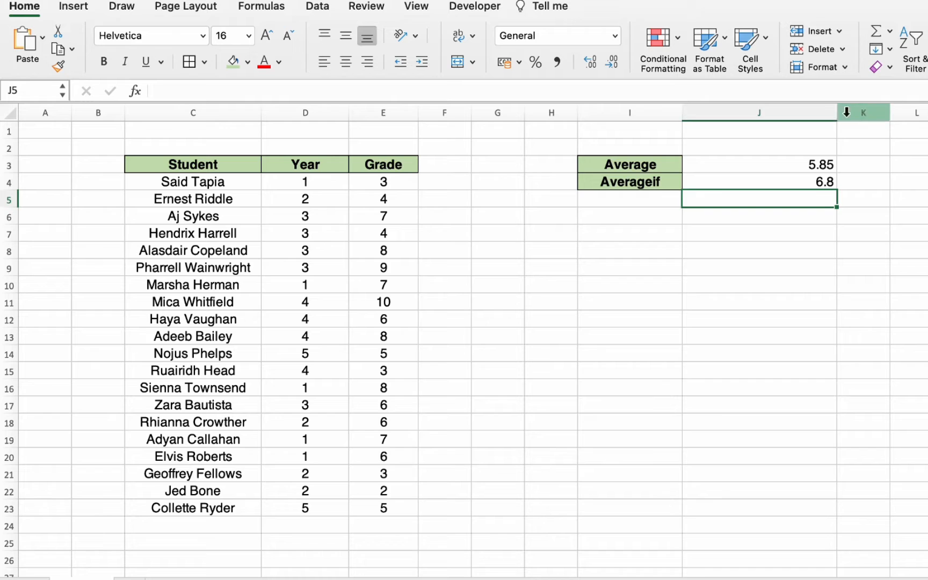
Step: Widen column I and extend the label in cell I4 to "Averageif (year=3)"
{"action": "left_click", "coordinate": [669, 112]}
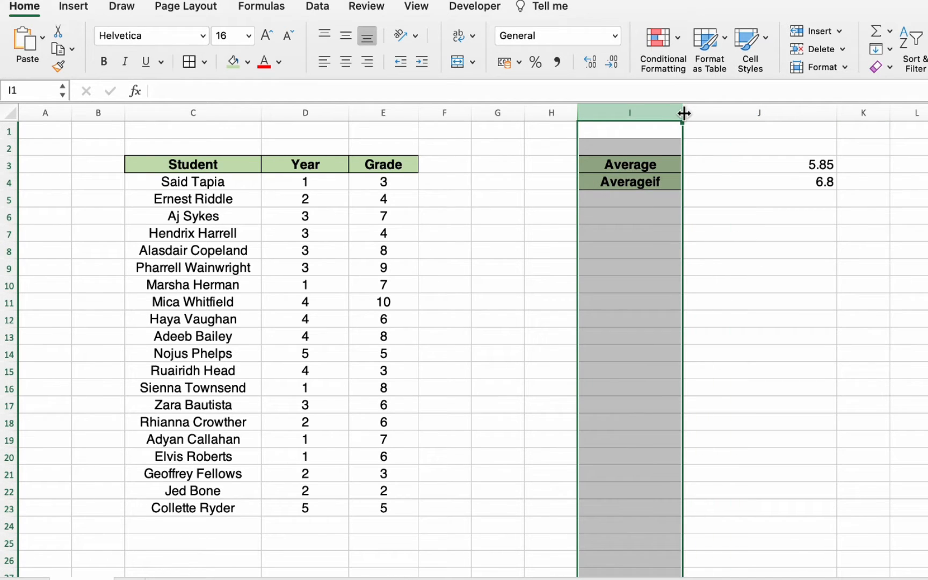
{"action": "left_click_drag", "start_coordinate": [683, 112], "coordinate": [734, 151]}
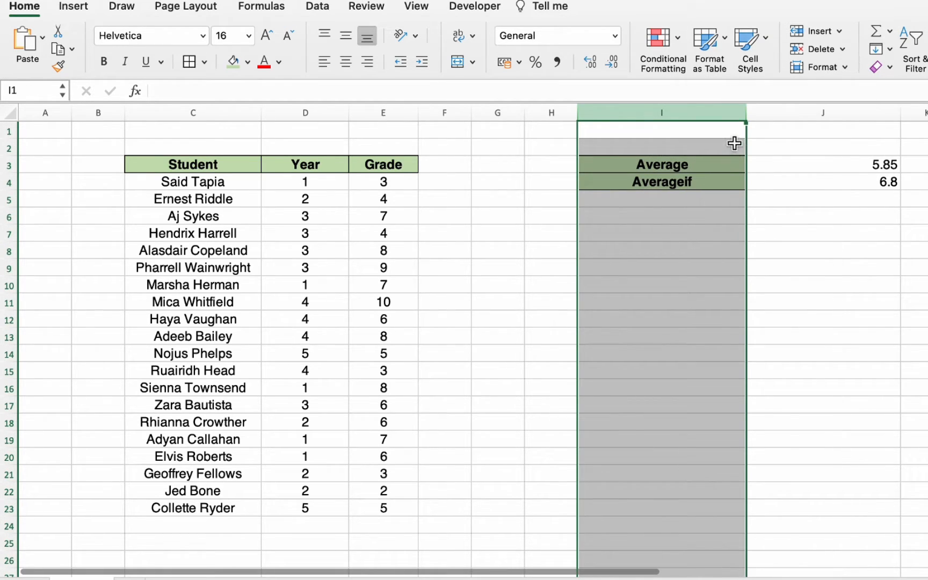
{"action": "double_click", "coordinate": [725, 183]}
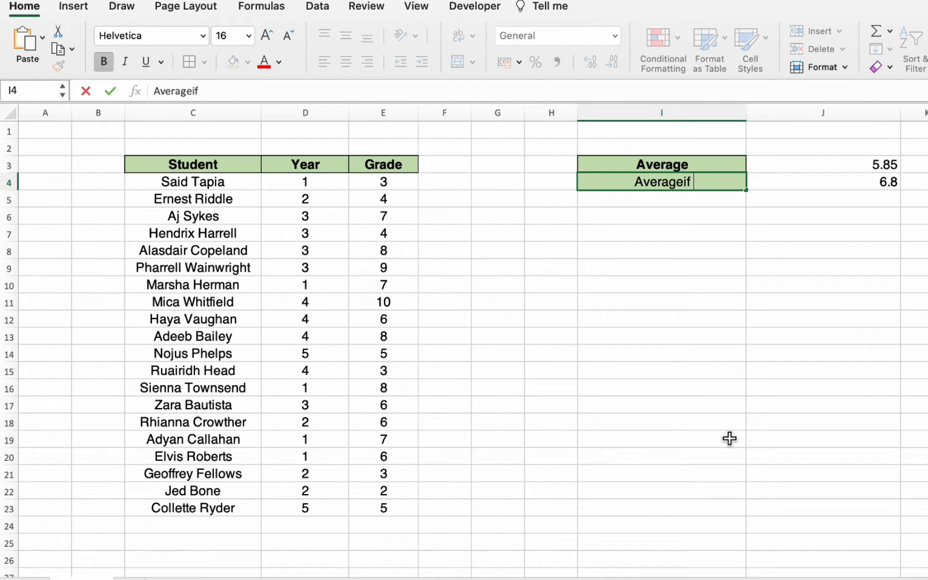
{"action": "type", "text": "("}
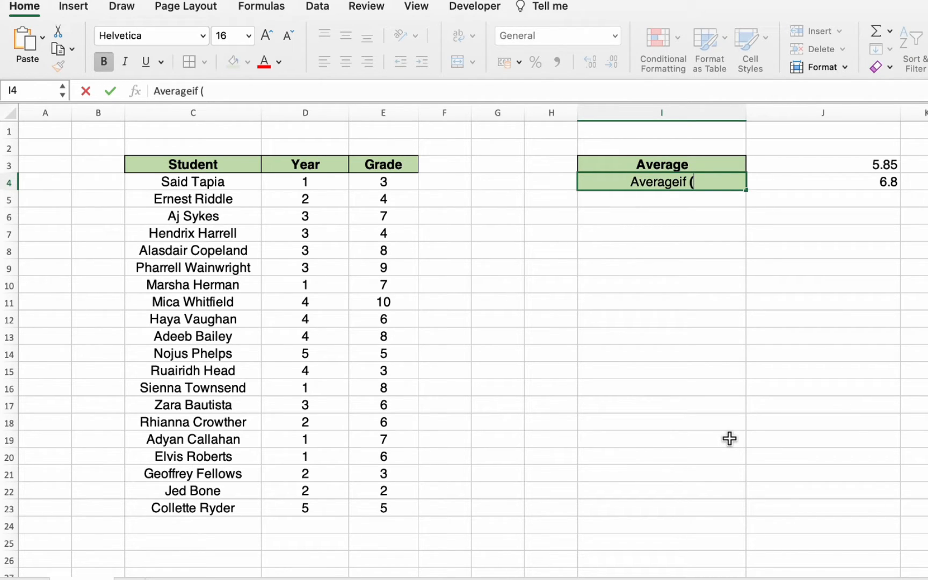
{"action": "type", "text": "y"}
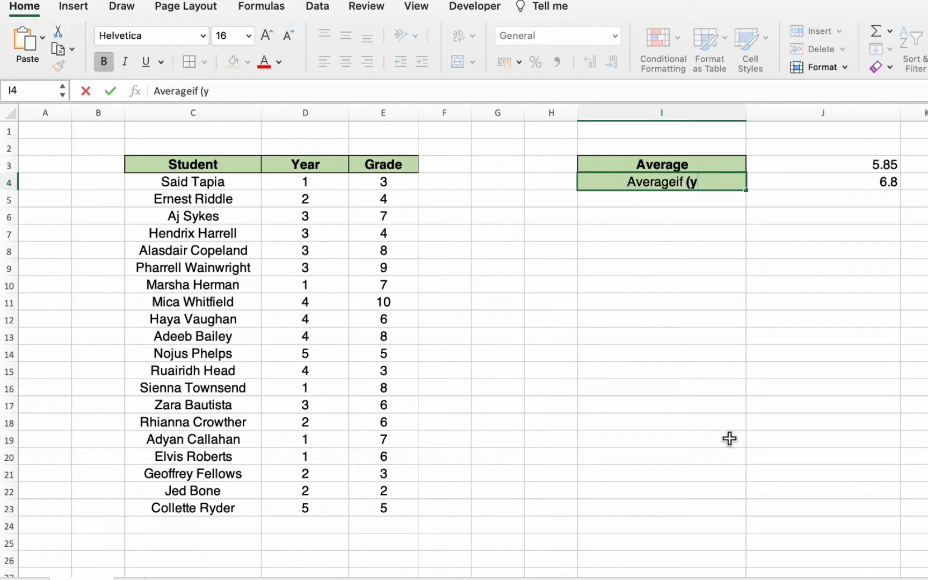
{"action": "type", "text": "ear"}
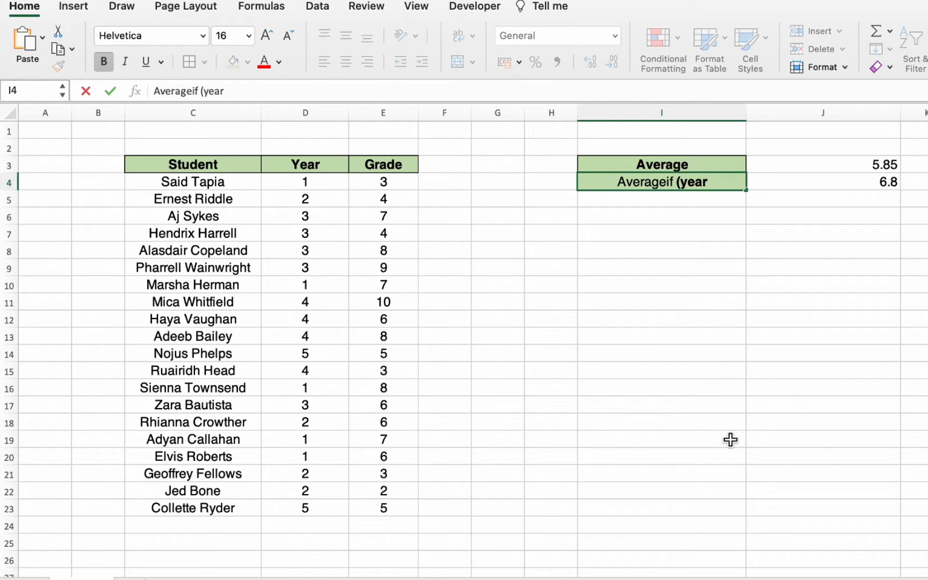
{"action": "type", "text": "="}
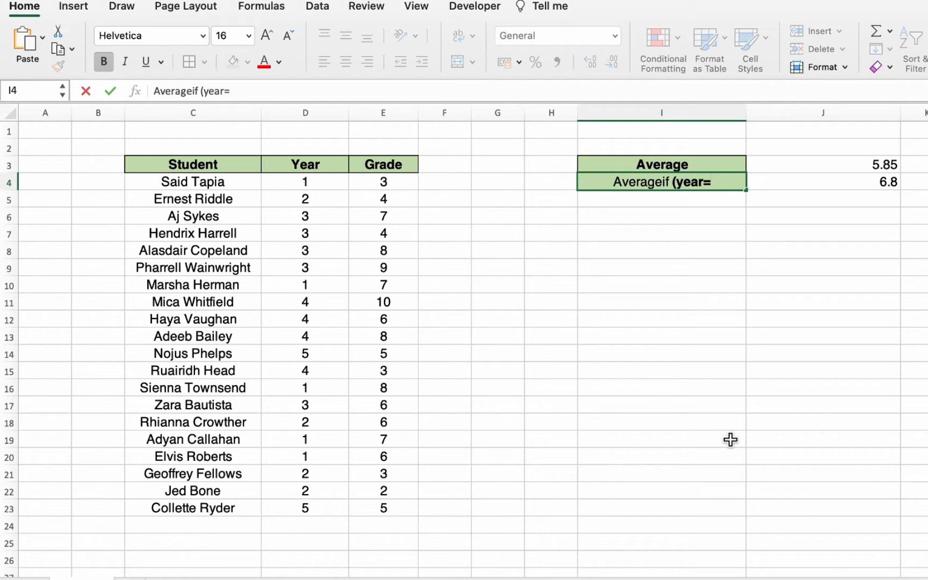
{"action": "type", "text": "3)"}
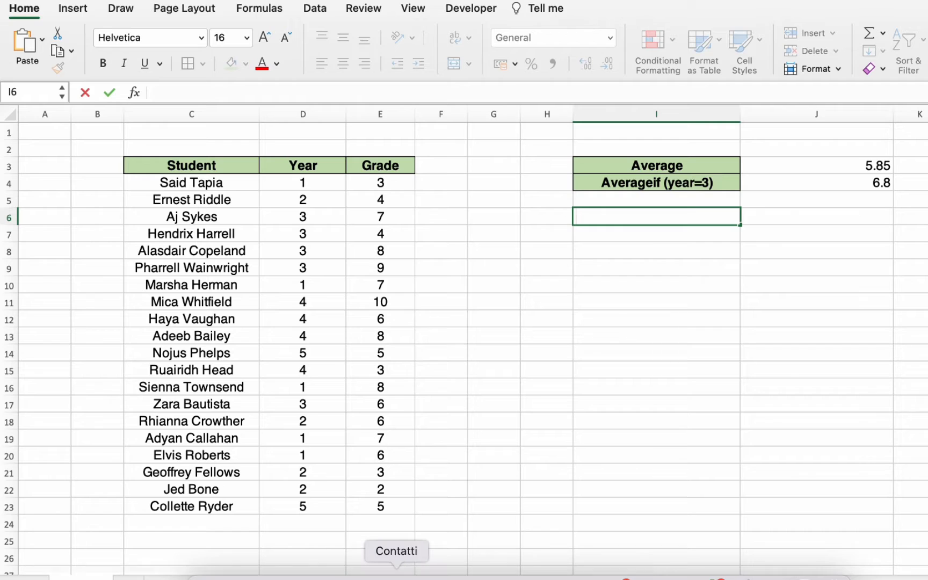
Step: Enter the label "Averageif (grade>=6)" in cell I6
{"action": "type", "text": "A"}
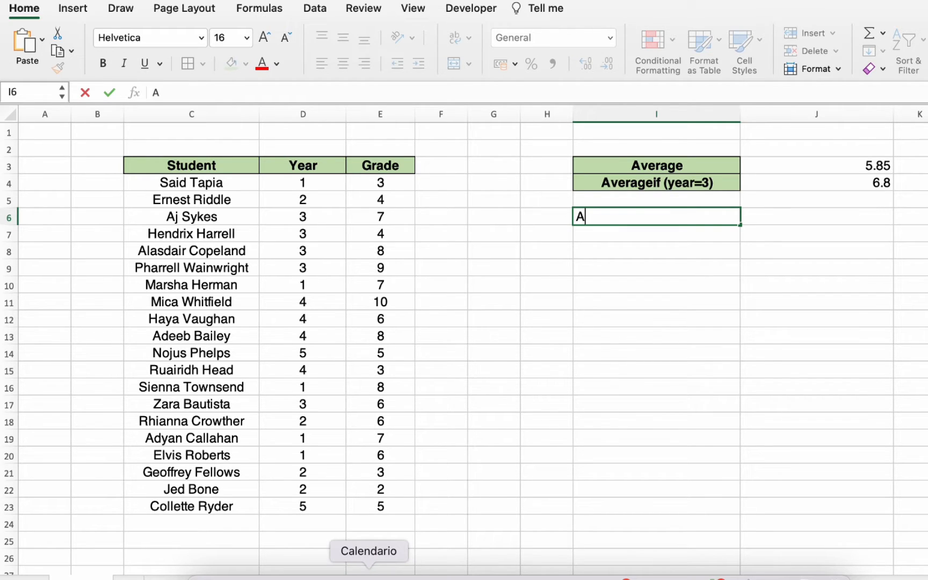
{"action": "type", "text": "verage"}
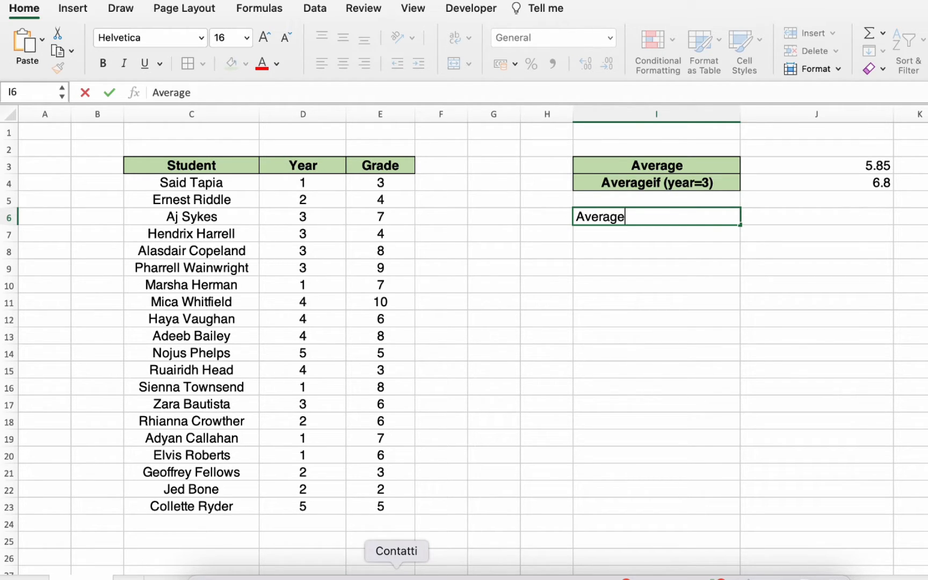
{"action": "type", "text": "if (grade"}
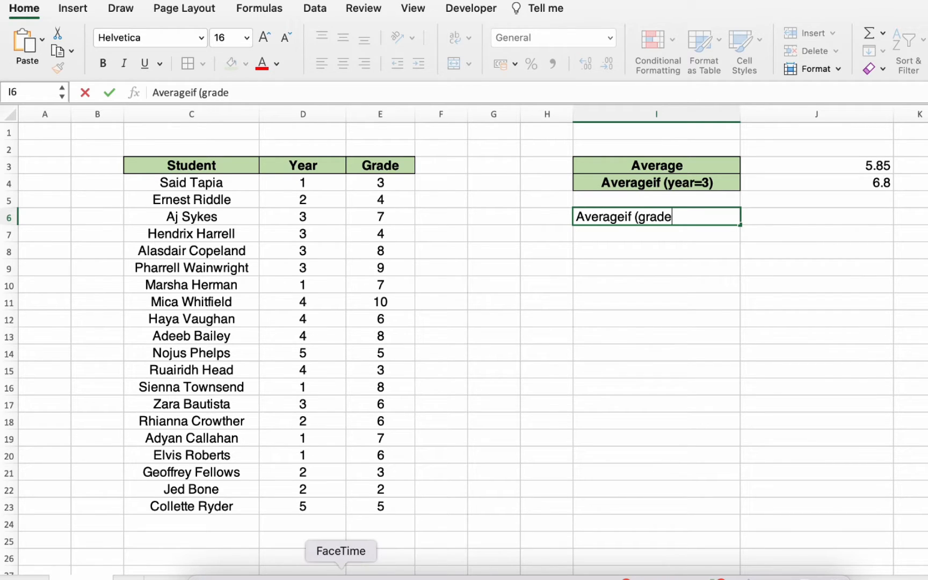
{"action": "type", "text": ">=6)"}
{"action": "key", "text": "Return"}
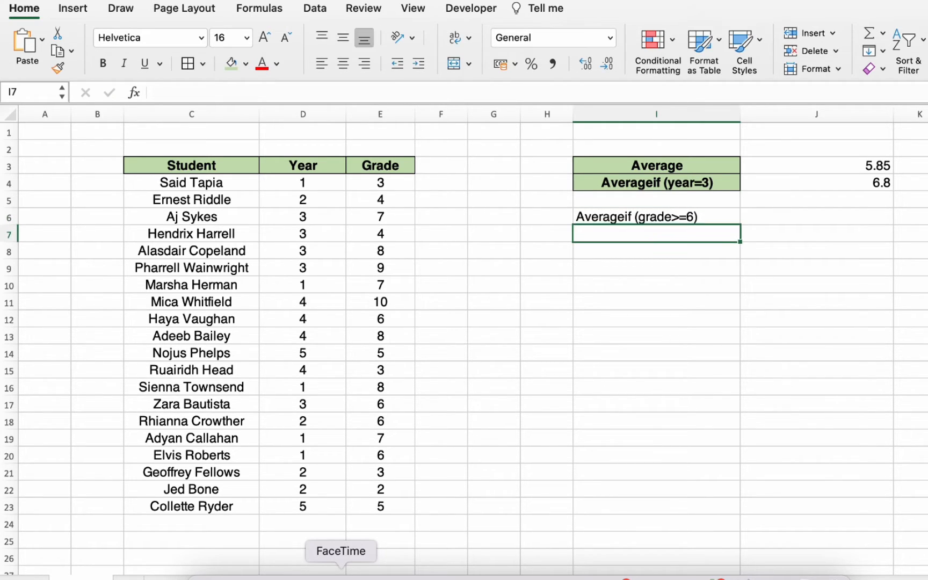
Step: Copy the formatting of the Average label in I3 onto the Averageif (grade>=6) label in I6
{"action": "left_click", "coordinate": [628, 164]}
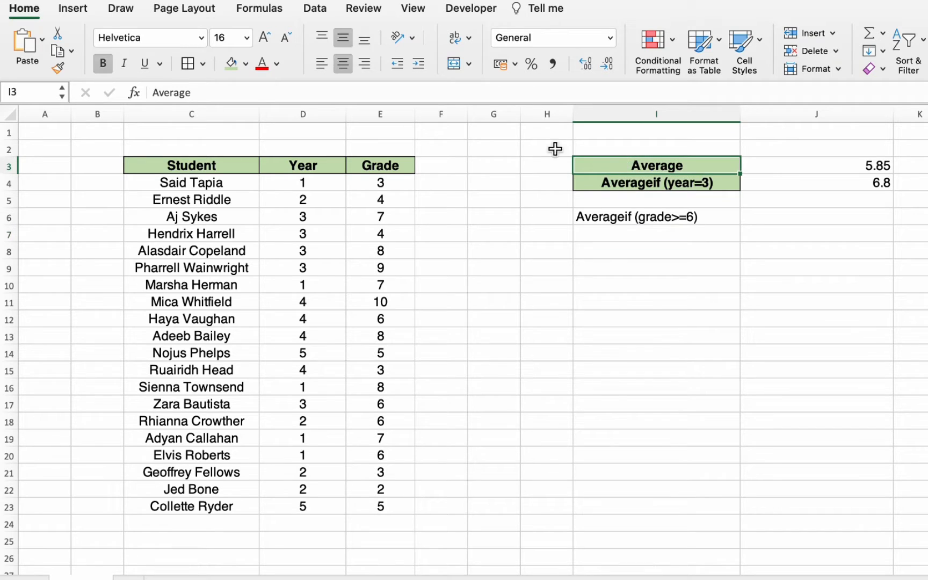
{"action": "left_click", "coordinate": [58, 68]}
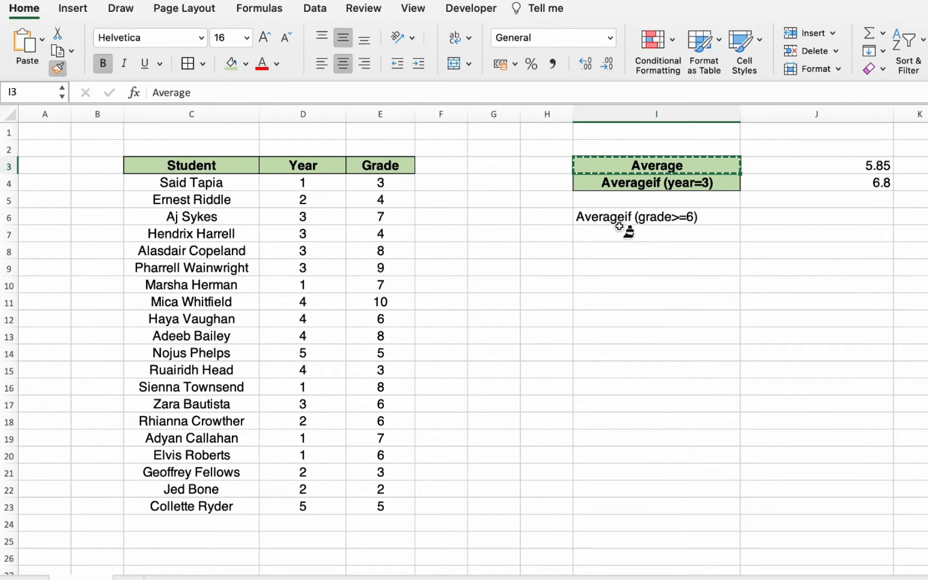
{"action": "left_click", "coordinate": [624, 223]}
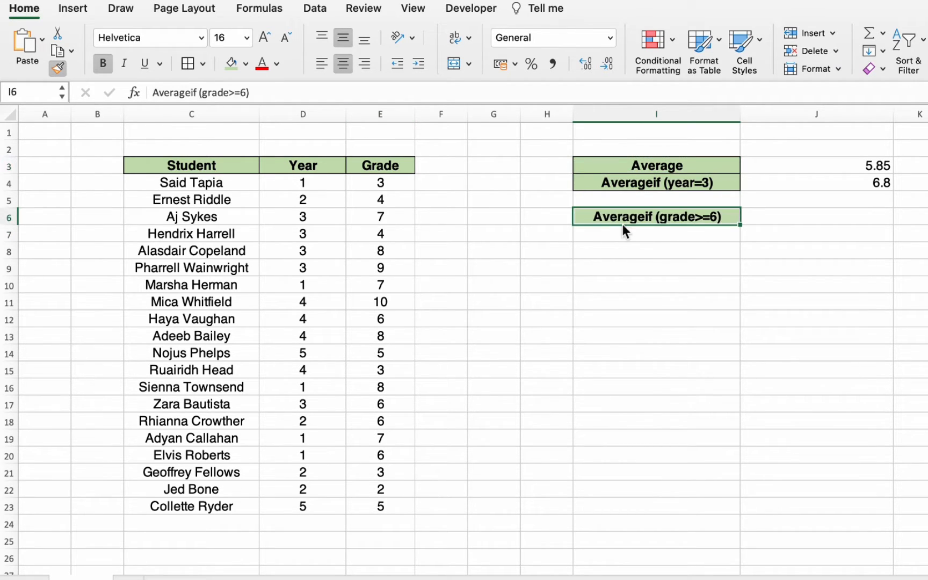
Step: Enter the formula =AVERAGEIF(E4:E23,">=6") in cell J6 to average only the grades of 6 or higher
{"action": "double_click", "coordinate": [857, 220]}
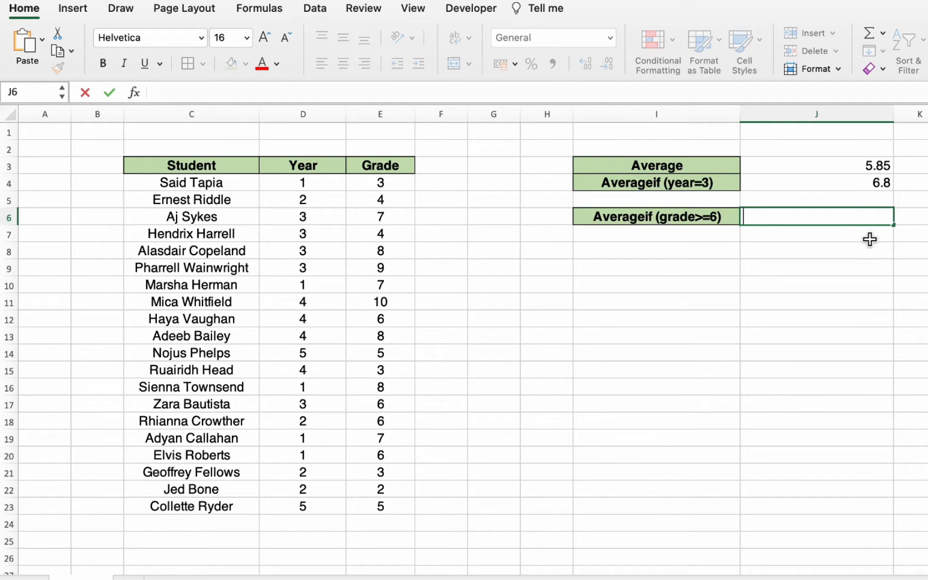
{"action": "type", "text": "=avea"}
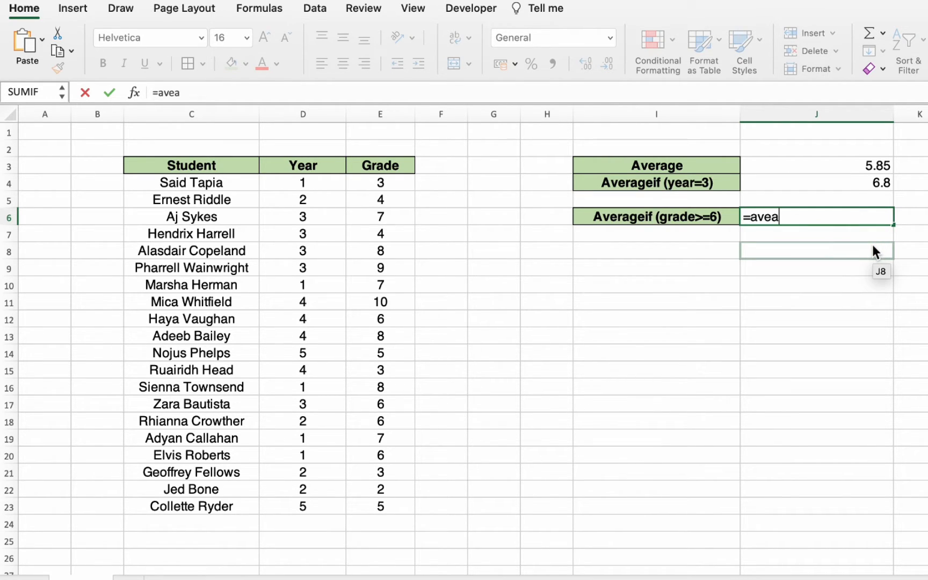
{"action": "key", "text": "BackSpace"}
{"action": "type", "text": "ra"}
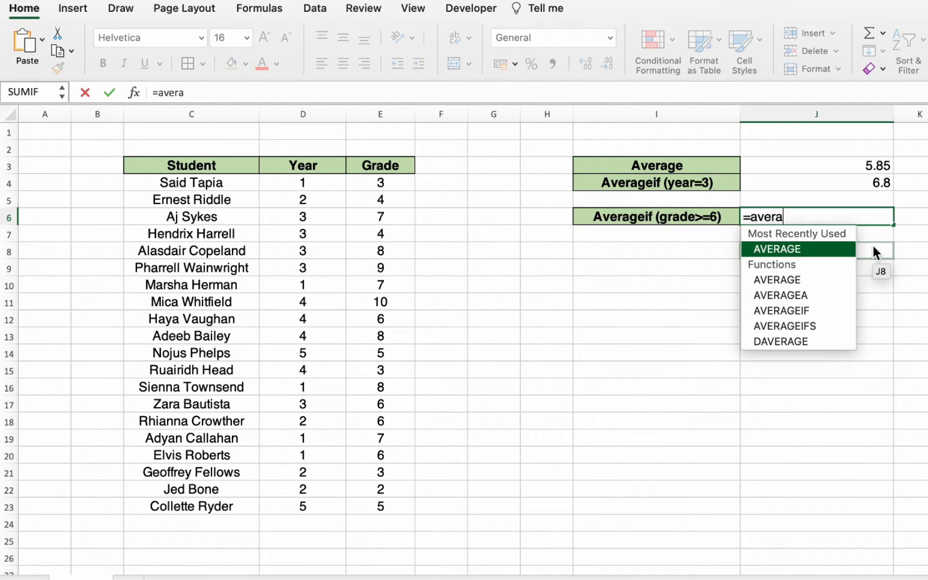
{"action": "type", "text": "geif"}
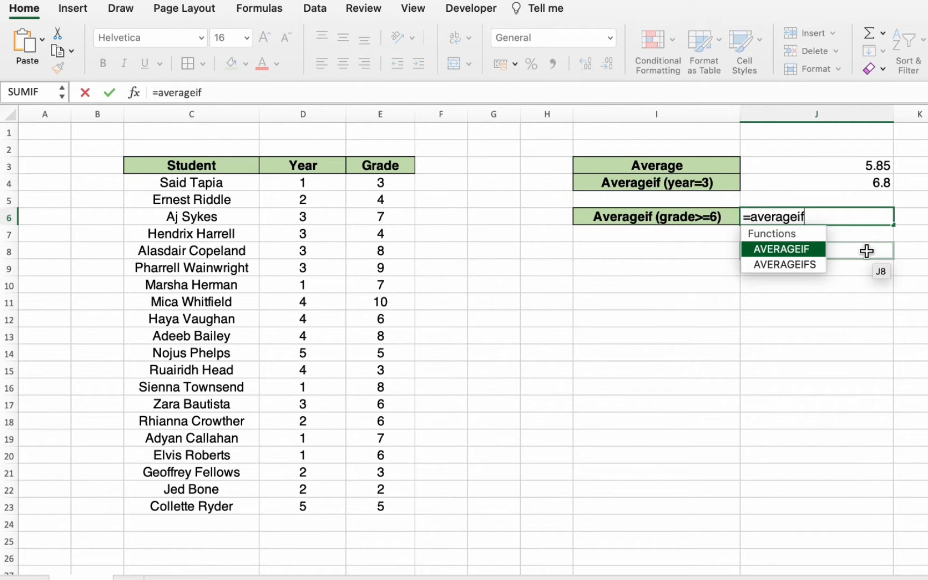
{"action": "double_click", "coordinate": [810, 253]}
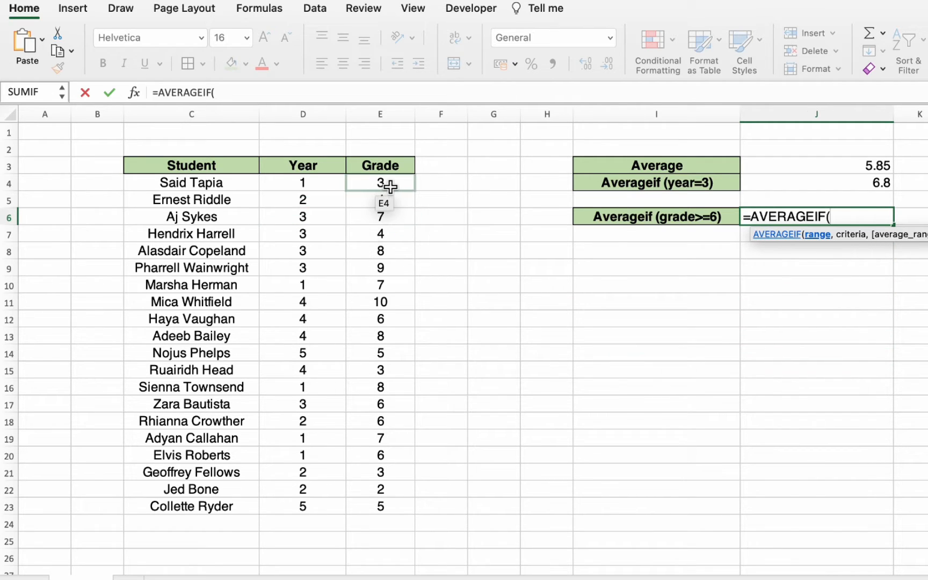
{"action": "left_click_drag", "start_coordinate": [385, 183], "coordinate": [392, 500]}
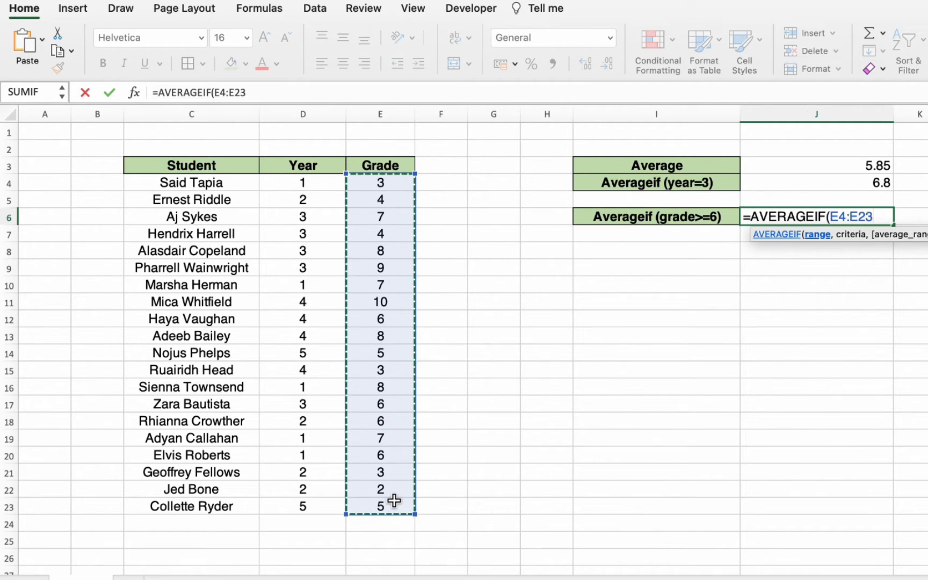
{"action": "type", "text": ","}
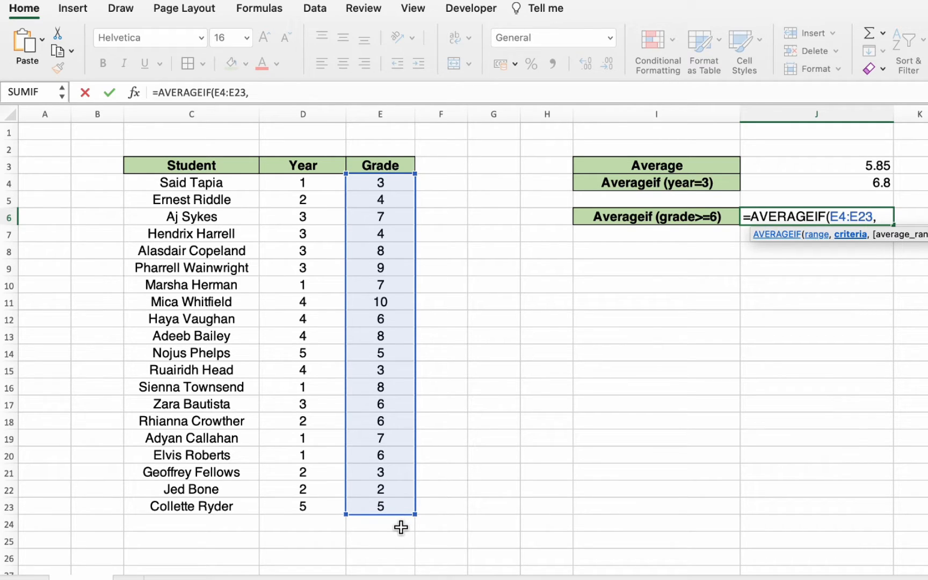
{"action": "type", "text": "\">="}
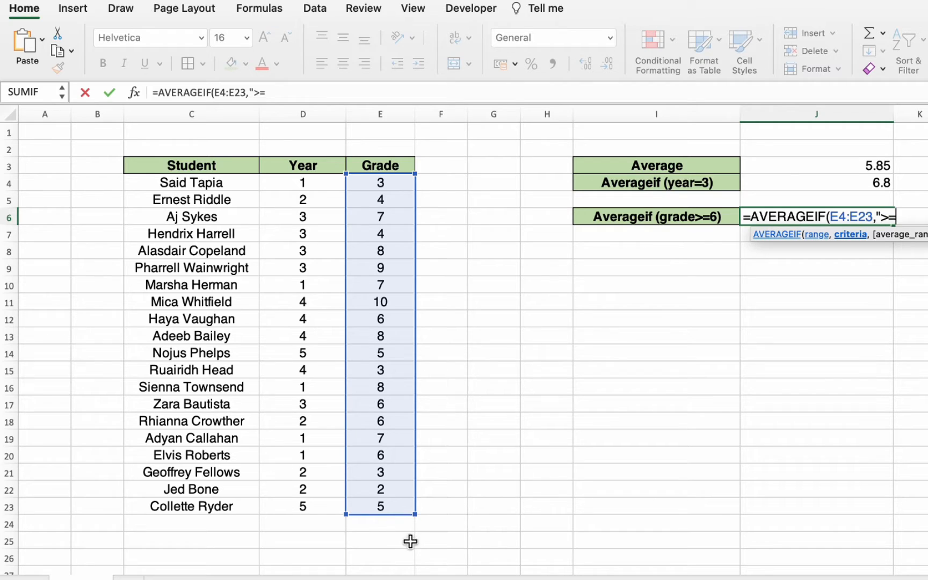
{"action": "type", "text": "6\")"}
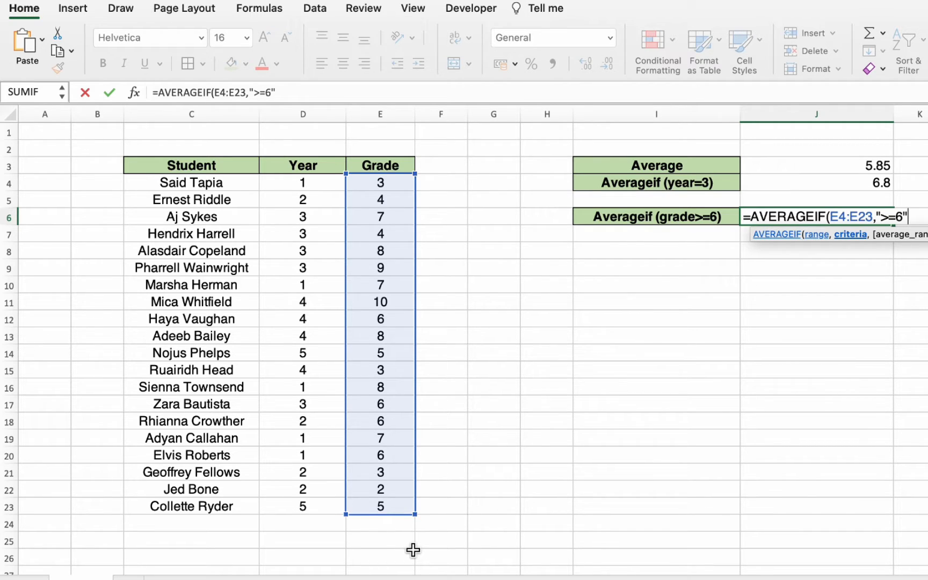
{"action": "key", "text": "Return"}
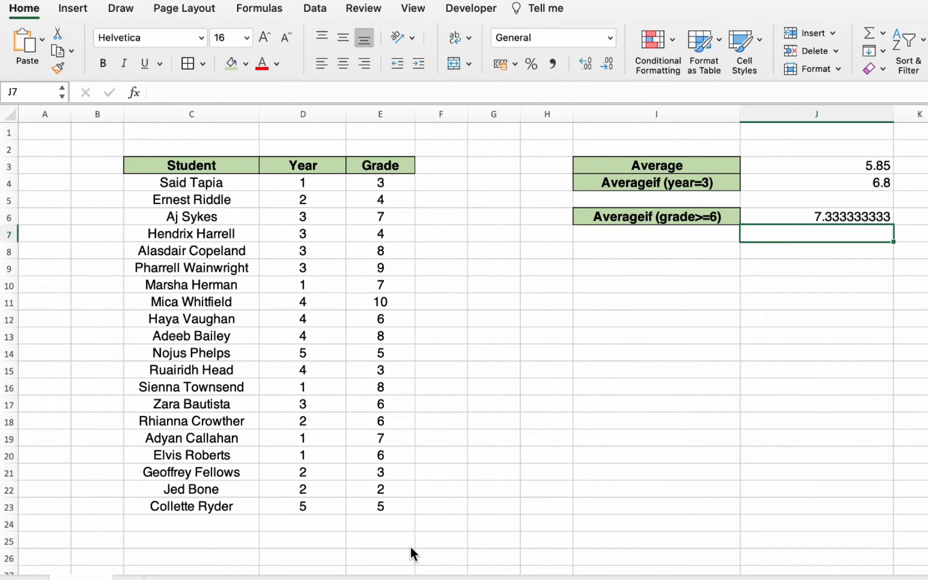
{"action": "left_click", "coordinate": [853, 218]}
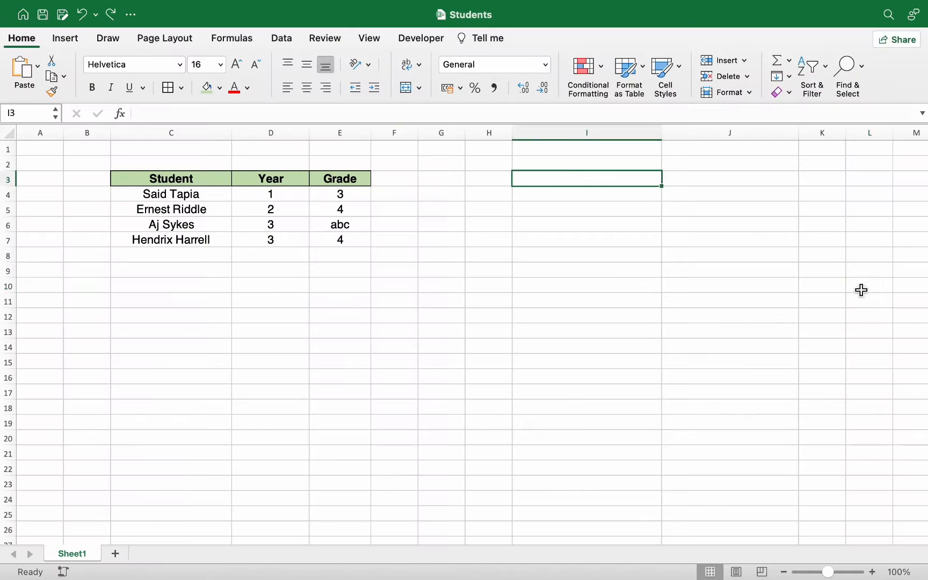
Step: Enter the label "Average" in cell I3 beside the four-student table
{"action": "left_click", "coordinate": [861, 287]}
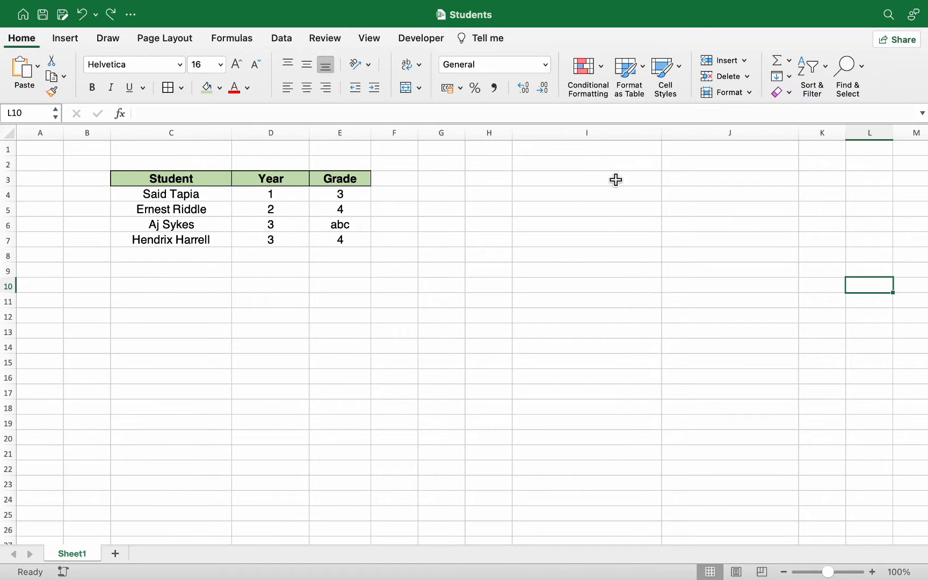
{"action": "double_click", "coordinate": [616, 179]}
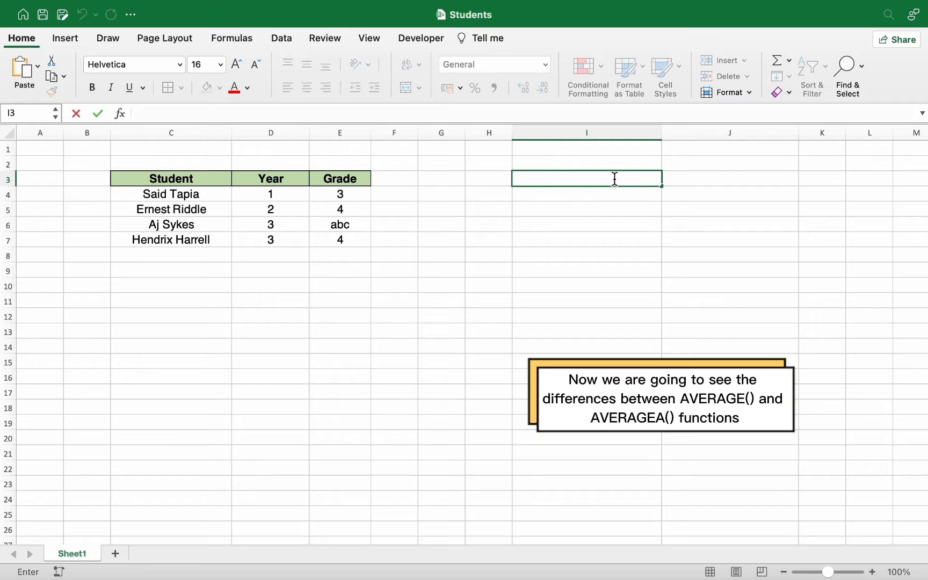
{"action": "type", "text": "Aver"}
{"action": "type", "text": "age"}
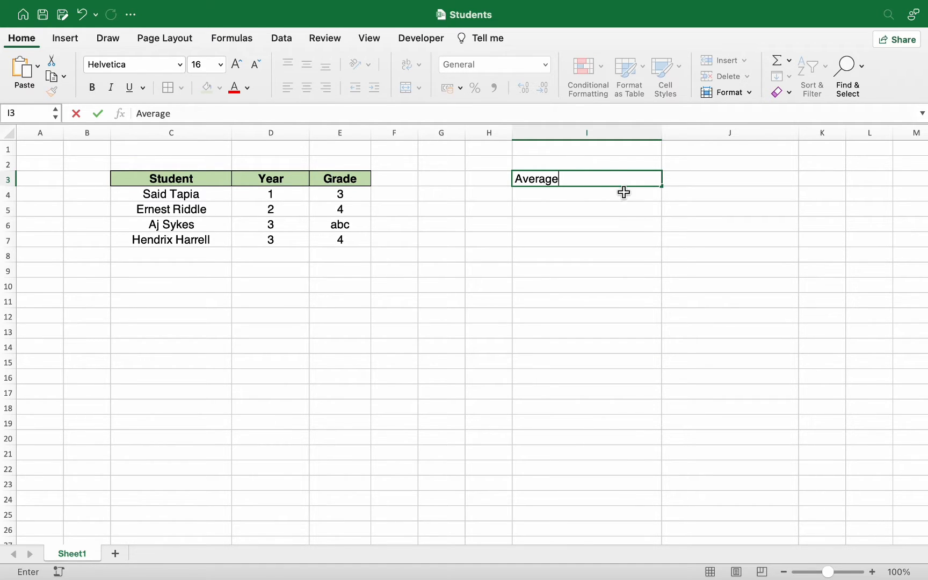
{"action": "key", "text": "Return"}
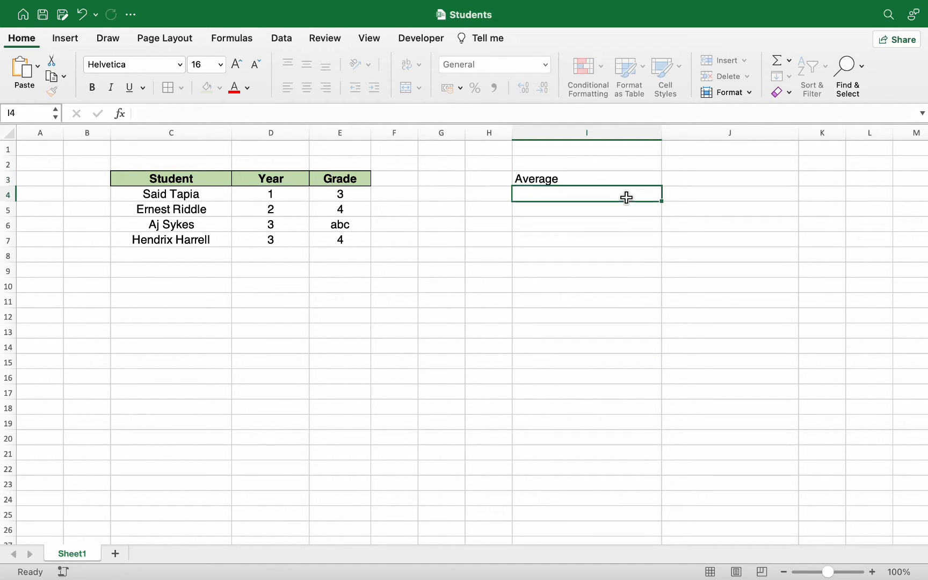
Step: Copy the formatting of the Grade header in E3 onto the Average label in I3
{"action": "left_click", "coordinate": [626, 182]}
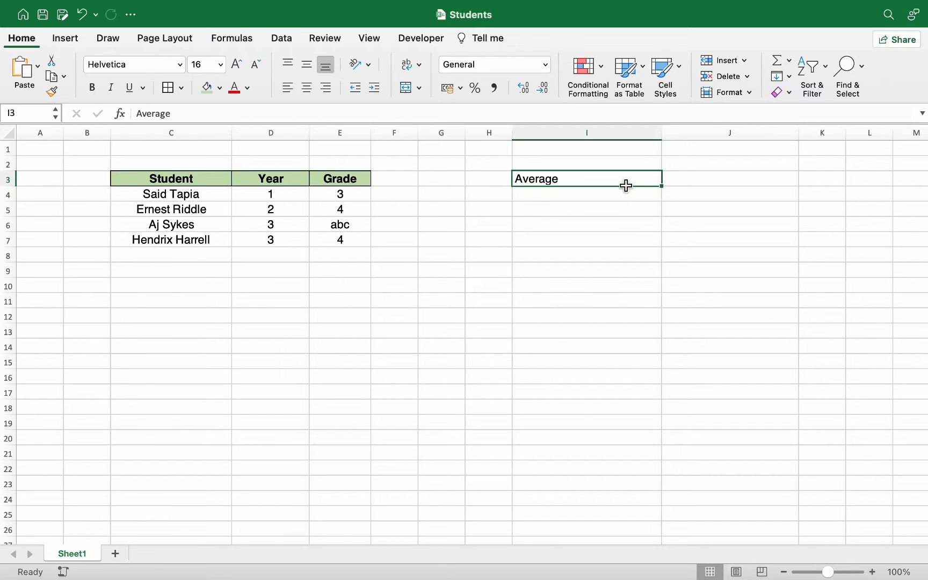
{"action": "left_click", "coordinate": [340, 180]}
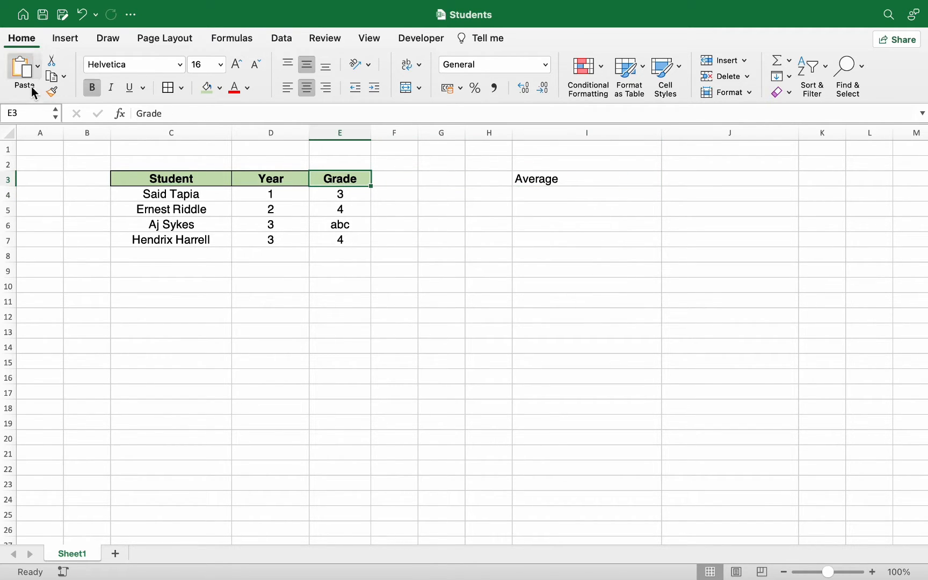
{"action": "left_click", "coordinate": [51, 92]}
{"action": "left_click", "coordinate": [523, 184]}
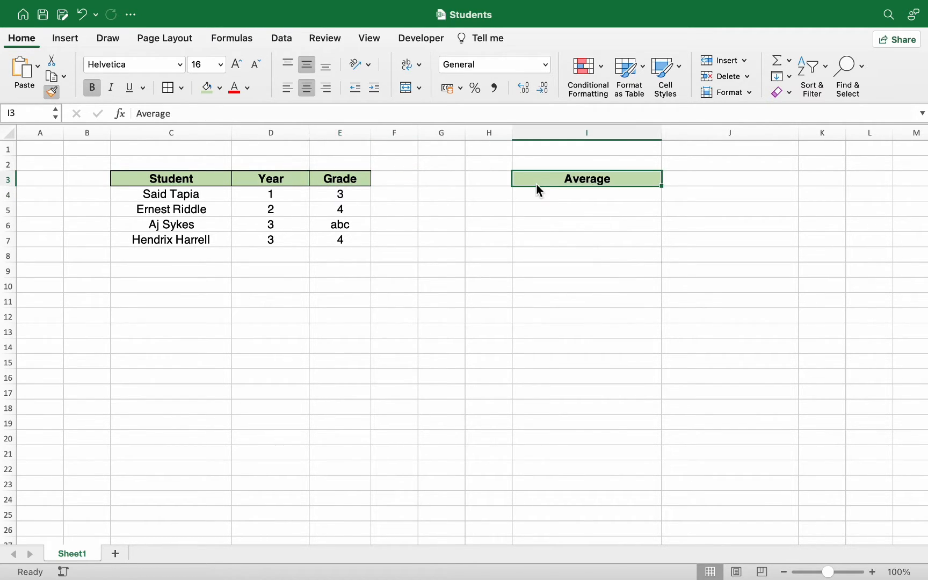
Step: Enter the formula =AVERAGE(E4:E7) in cell J3 to average the four students' Grade entries
{"action": "left_click", "coordinate": [703, 183]}
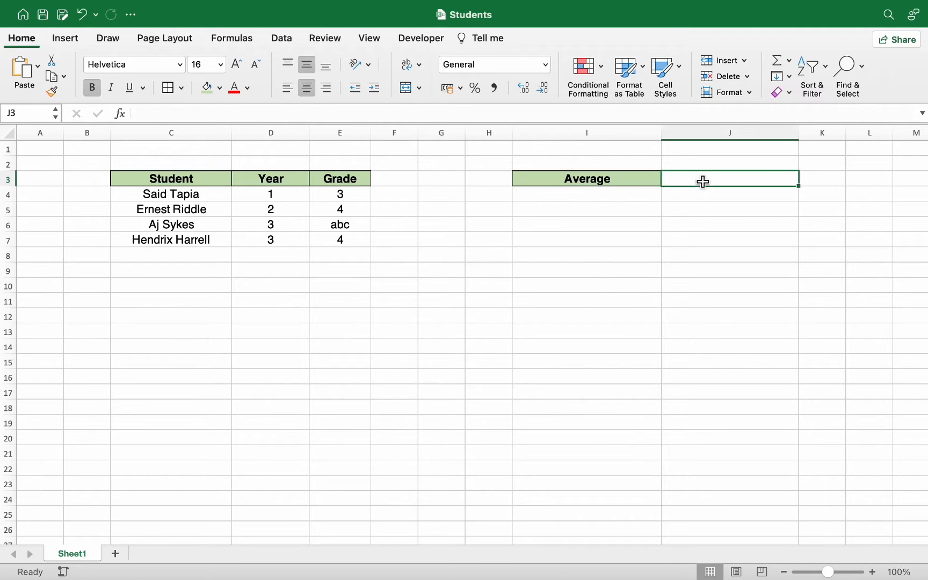
{"action": "double_click", "coordinate": [702, 181]}
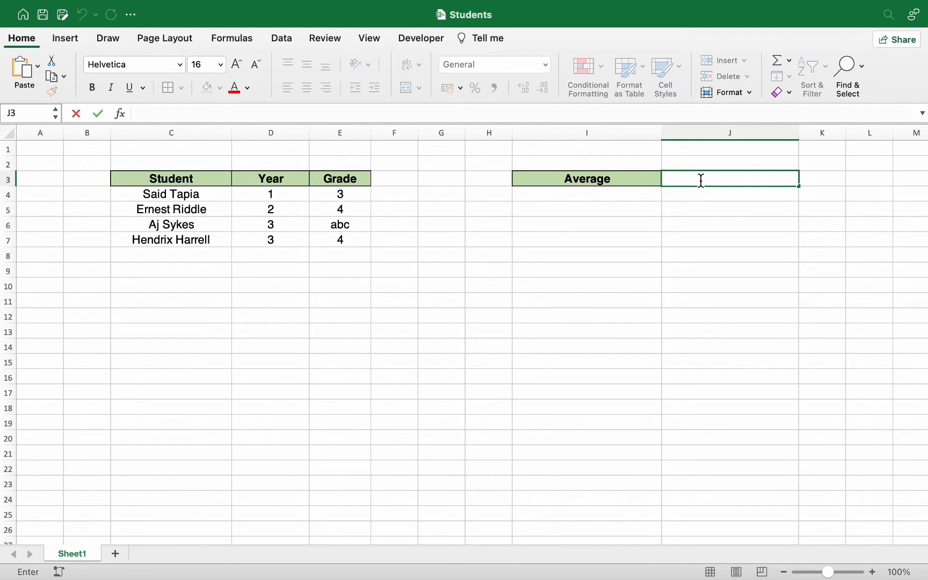
{"action": "type", "text": "=av"}
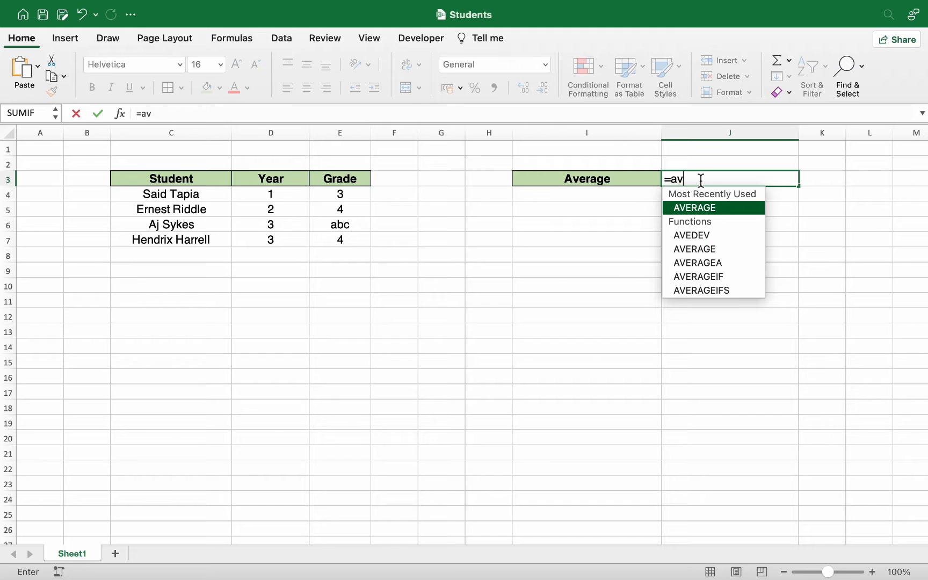
{"action": "type", "text": "erage"}
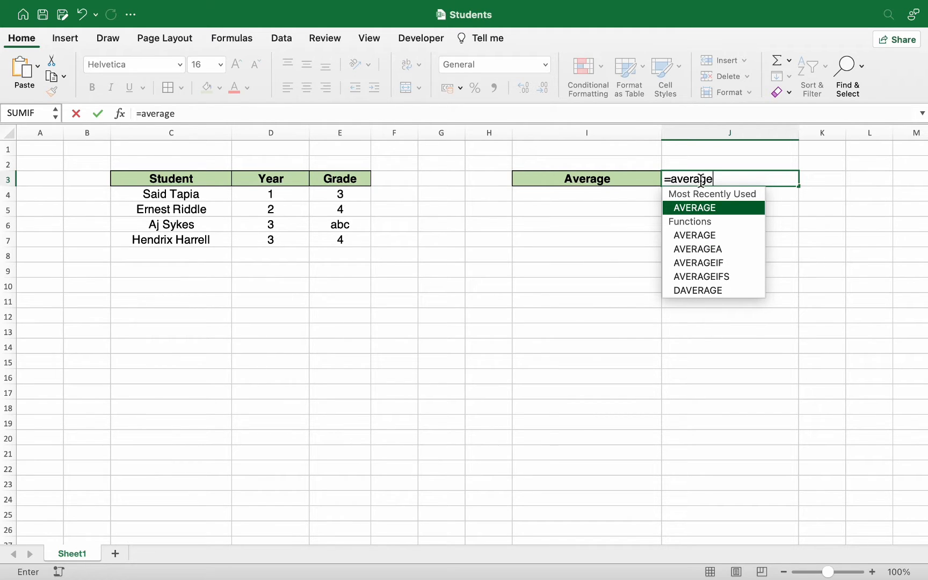
{"action": "double_click", "coordinate": [710, 207]}
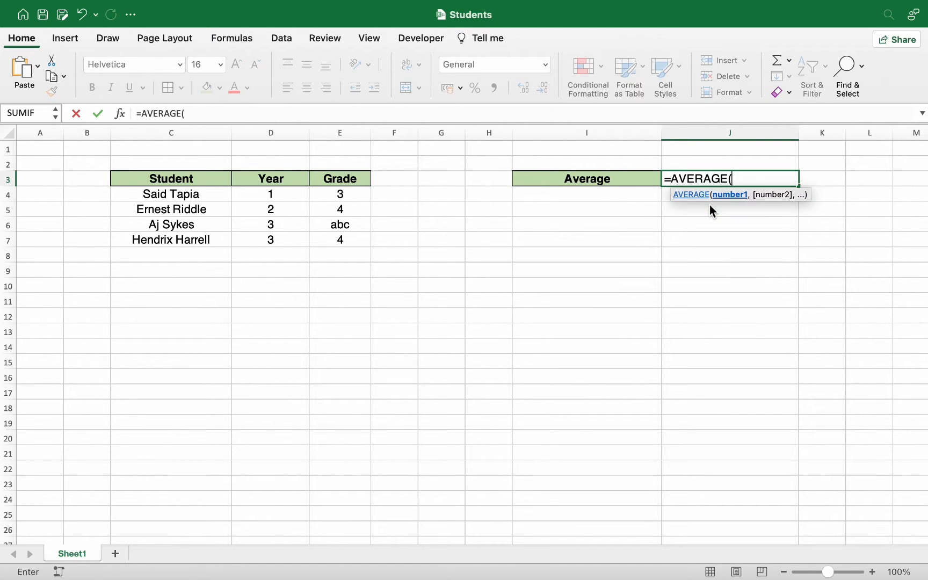
{"action": "left_click_drag", "start_coordinate": [344, 196], "coordinate": [343, 241]}
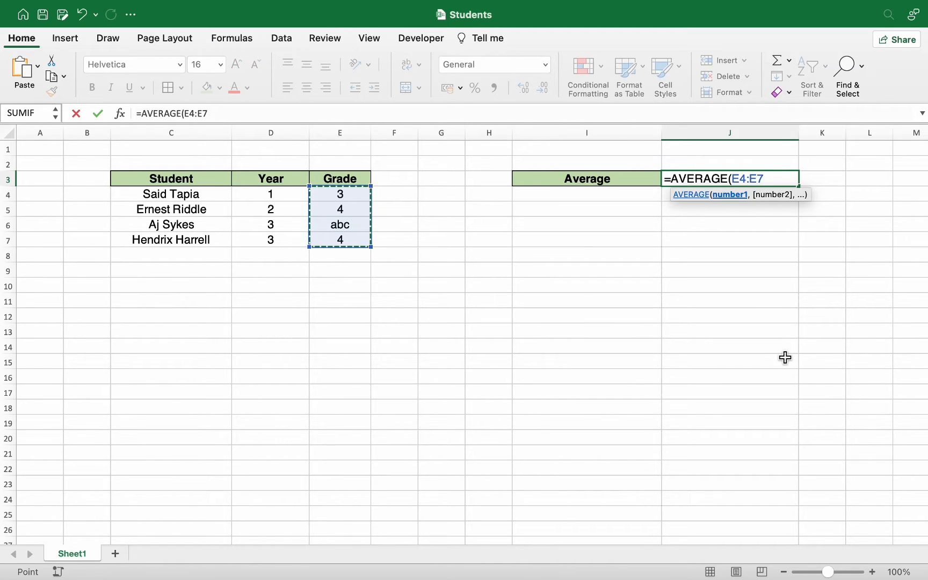
{"action": "key", "text": "Return"}
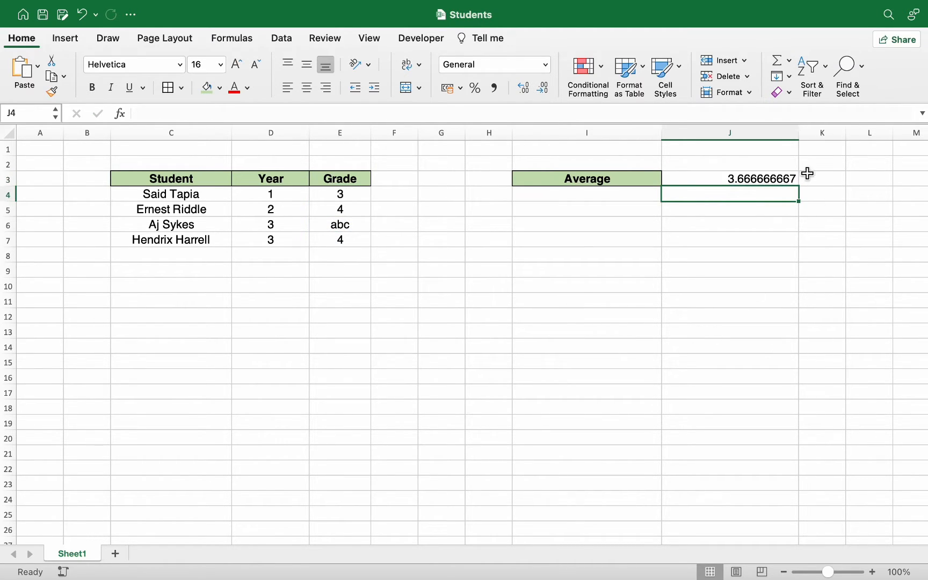
{"action": "left_click", "coordinate": [789, 179]}
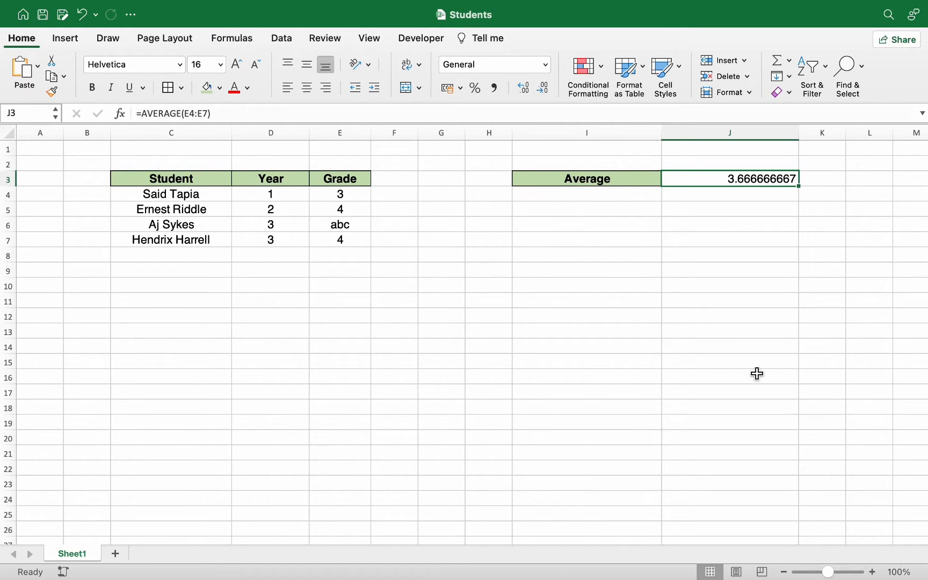
Step: Enter the label "AverageA" in cell I5 below the Average label
{"action": "double_click", "coordinate": [571, 213]}
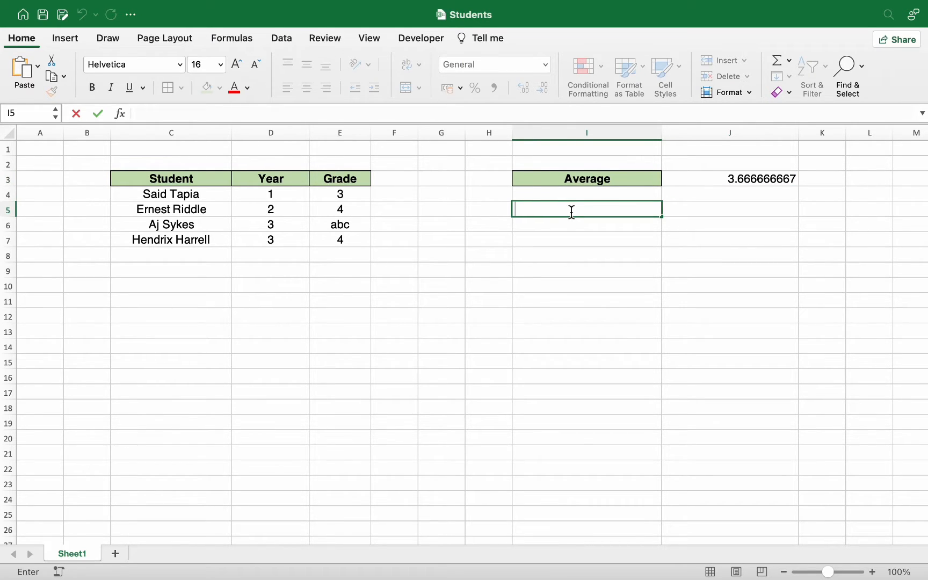
{"action": "type", "text": "AverageA"}
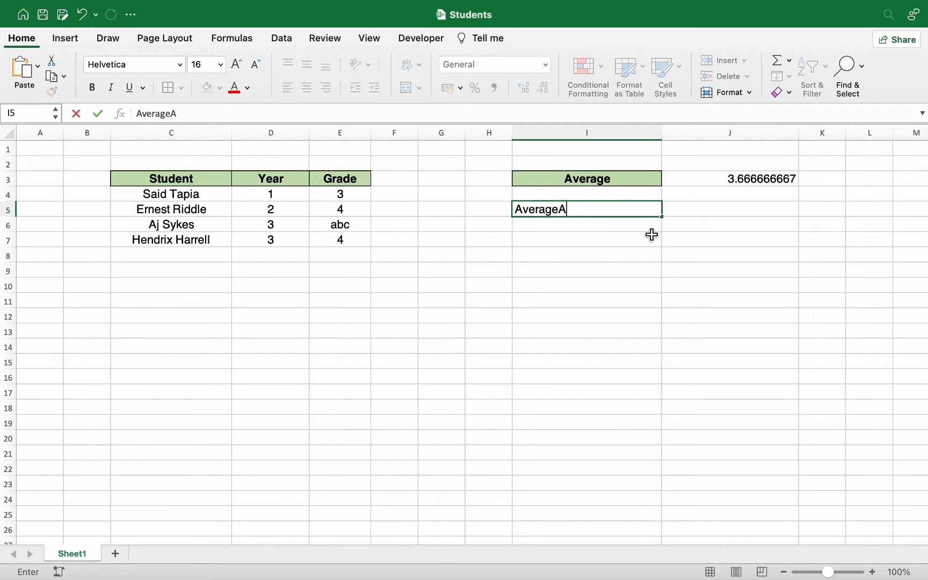
{"action": "key", "text": "Return"}
Step: Copy the formatting of the Grade header in E3 onto the AverageA label in I5
{"action": "left_click", "coordinate": [621, 214]}
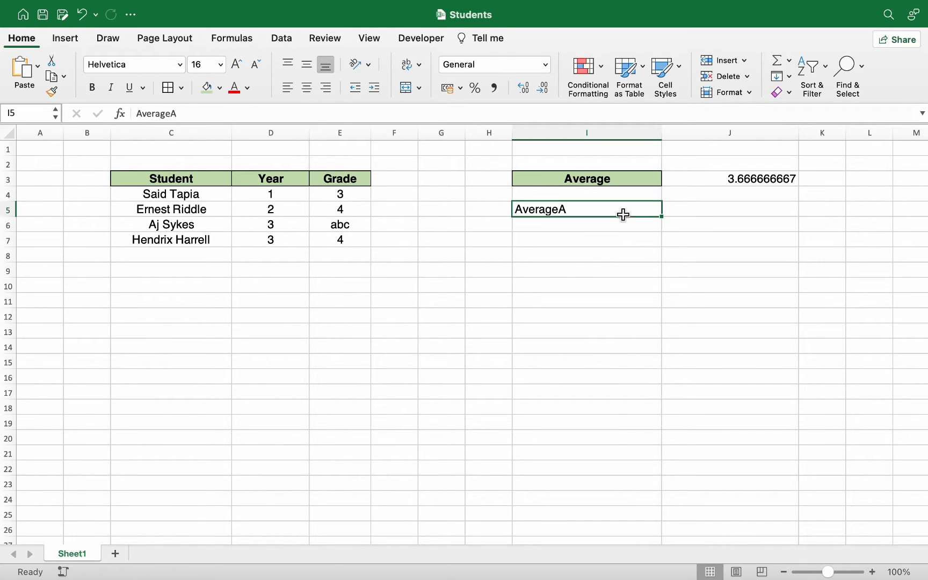
{"action": "left_click", "coordinate": [323, 181]}
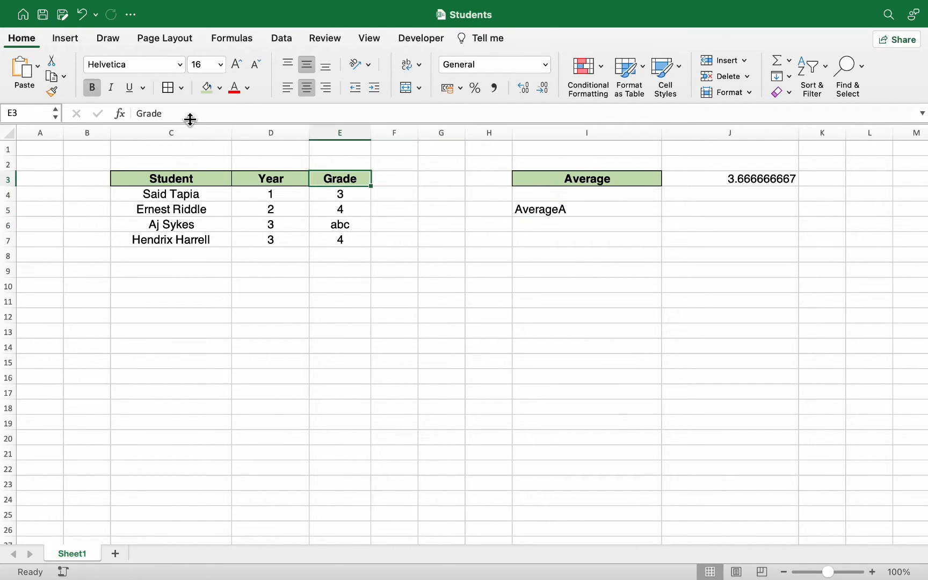
{"action": "left_click", "coordinate": [56, 94]}
{"action": "left_click", "coordinate": [549, 214]}
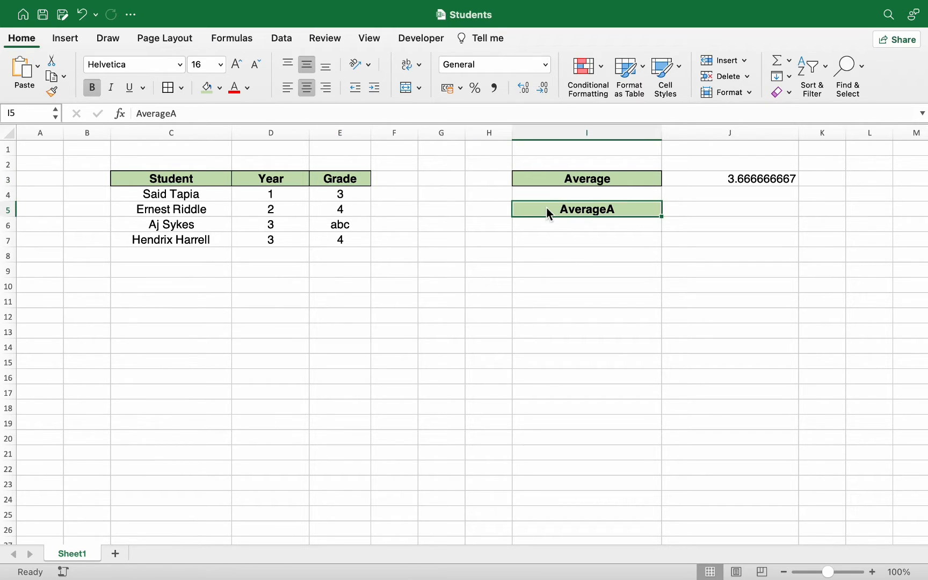
Step: Enter the formula =AVERAGEA(E4:E7) in cell J5 to average the Grade entries with text included
{"action": "double_click", "coordinate": [772, 211]}
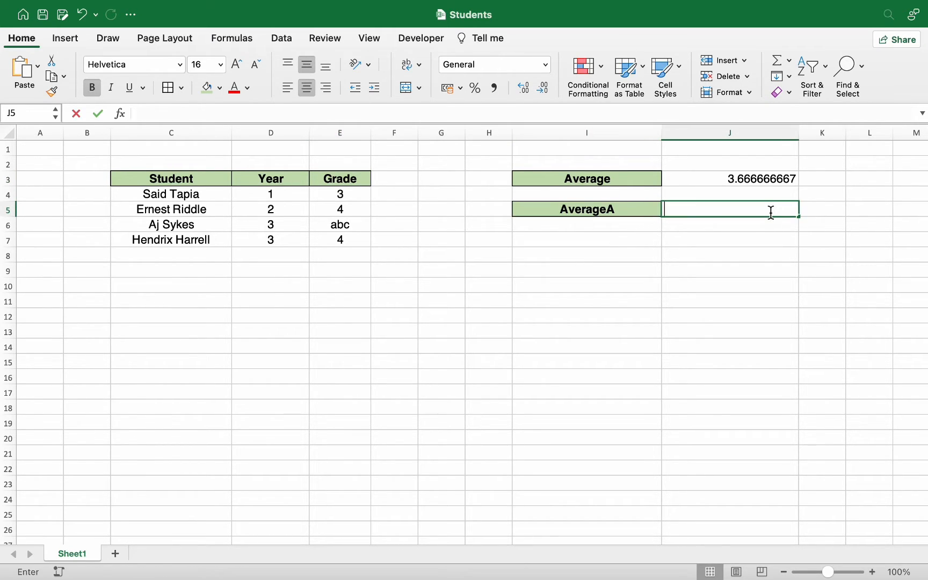
{"action": "type", "text": "="}
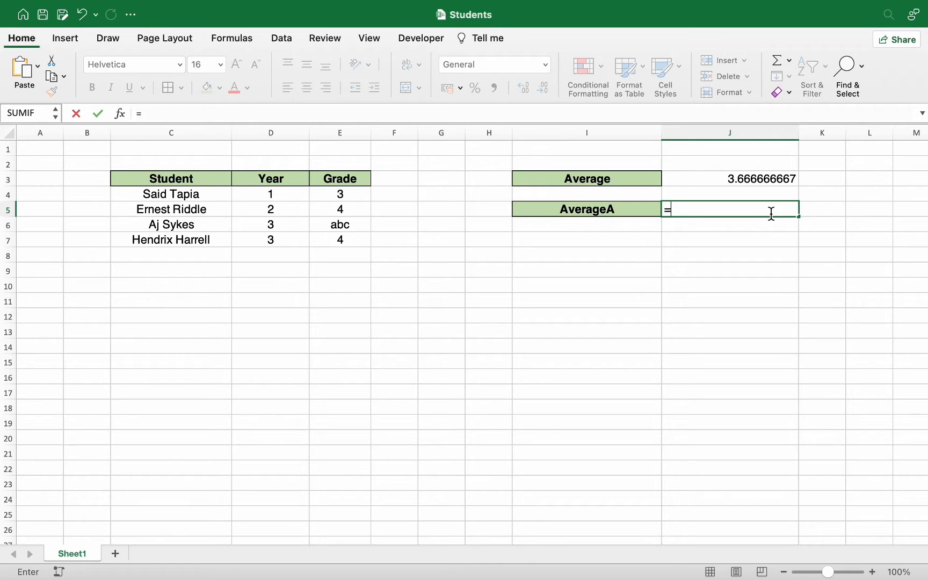
{"action": "type", "text": "averag"}
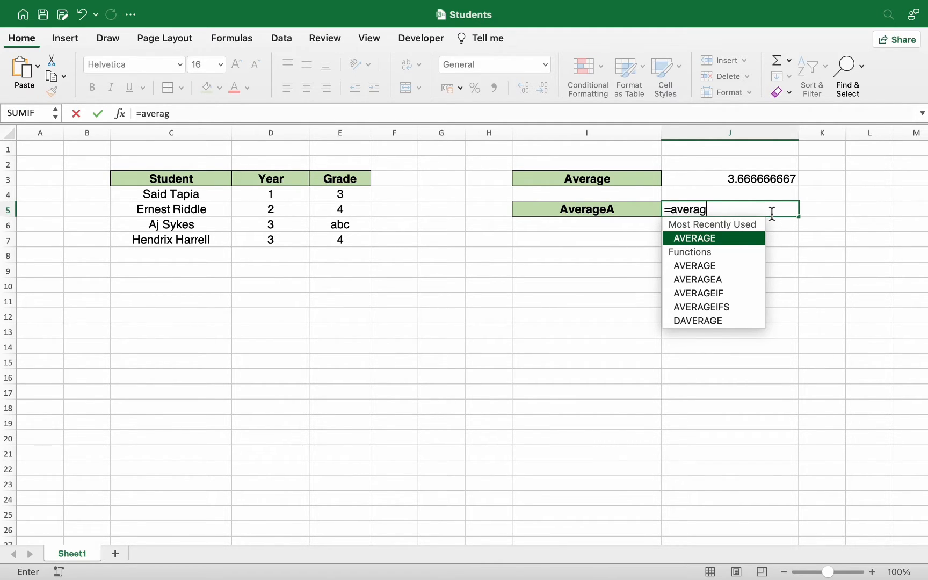
{"action": "double_click", "coordinate": [757, 281]}
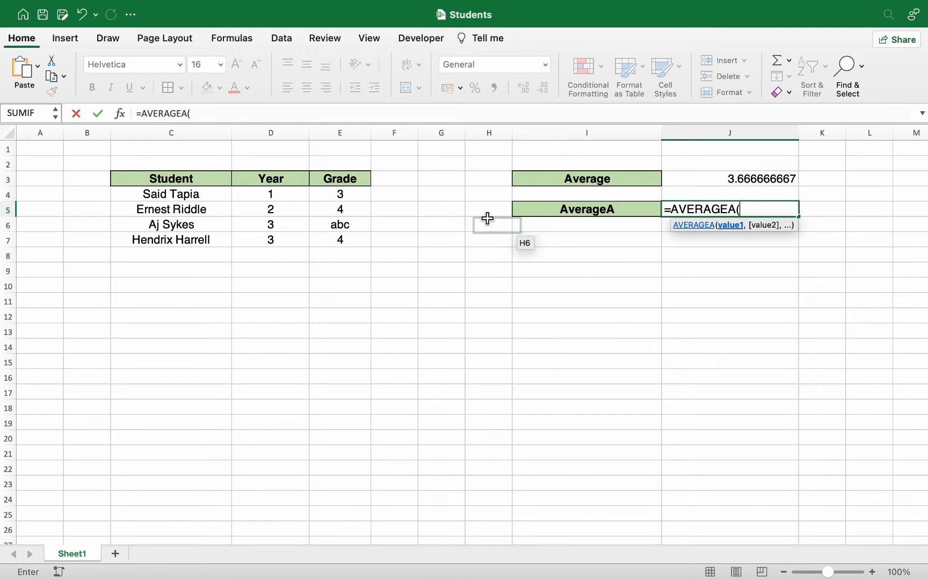
{"action": "left_click_drag", "start_coordinate": [355, 194], "coordinate": [356, 238]}
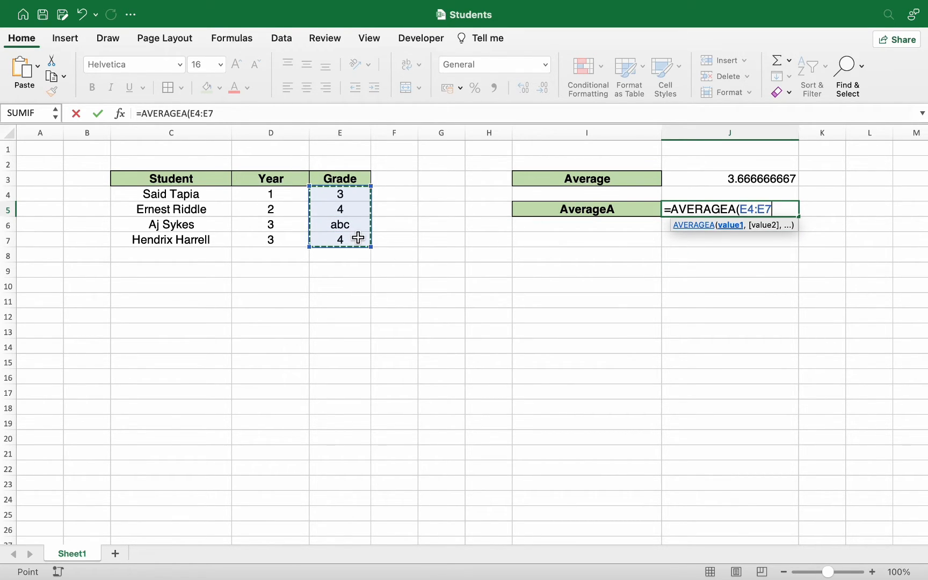
{"action": "key", "text": "Return"}
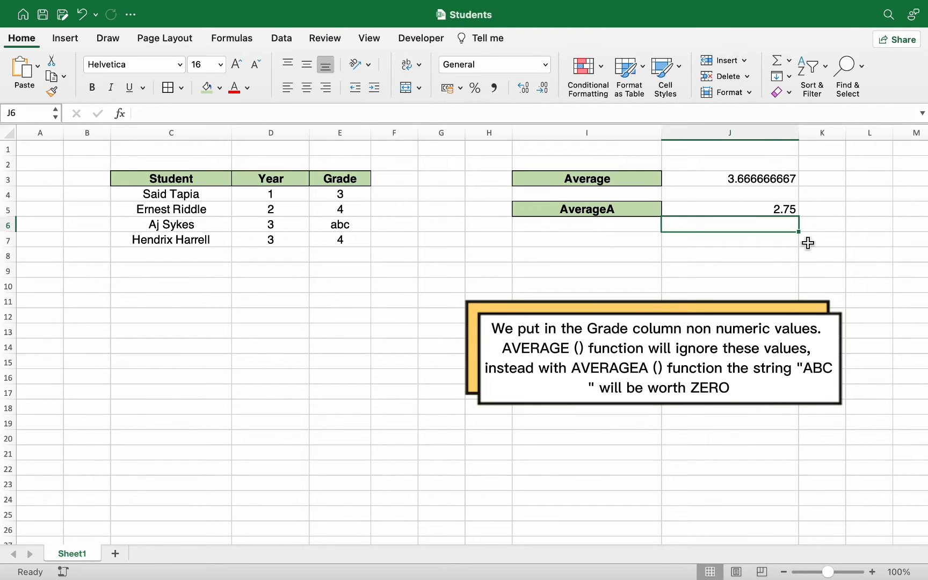
{"action": "left_click", "coordinate": [787, 206]}
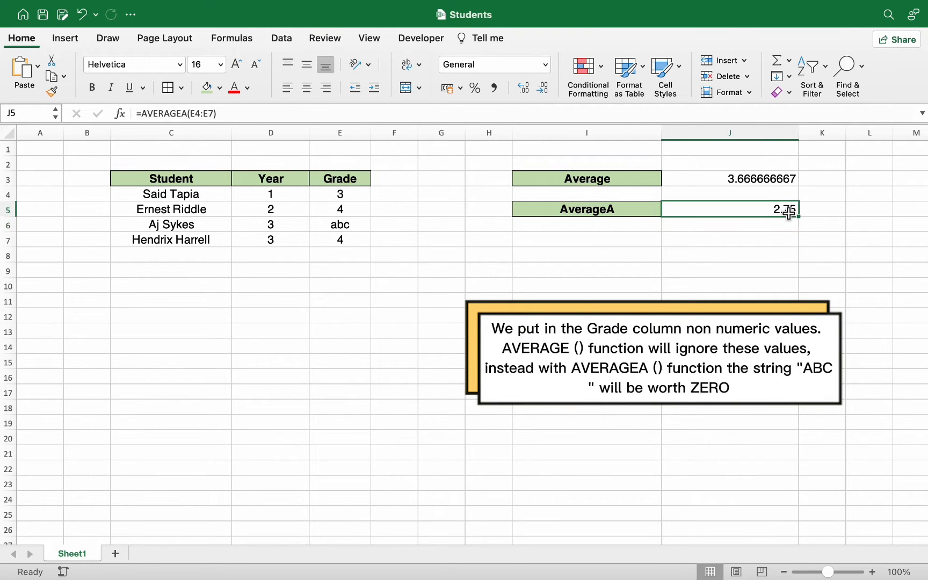
Step: Colour the text entry "abc" in Grade cell E6 red
{"action": "left_click", "coordinate": [333, 225]}
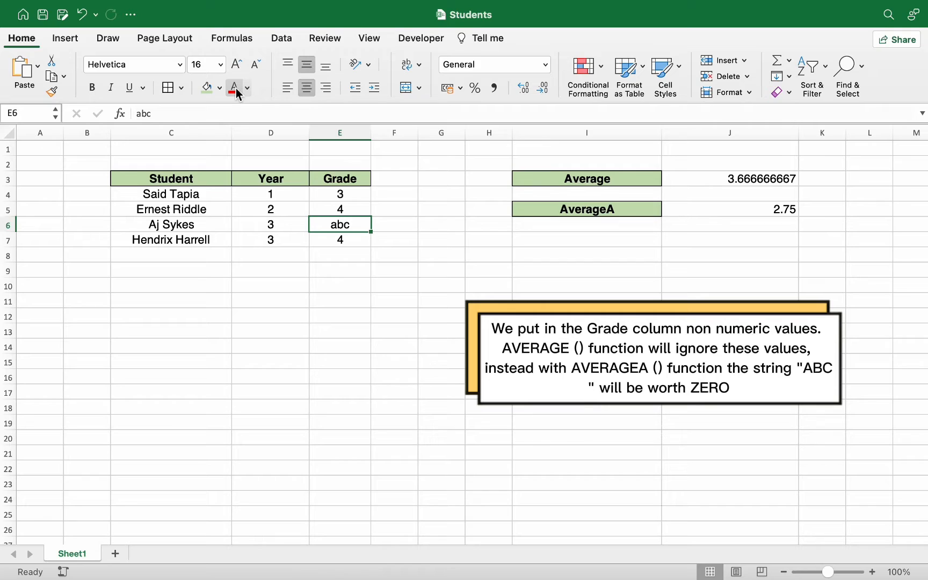
{"action": "left_click", "coordinate": [234, 88]}
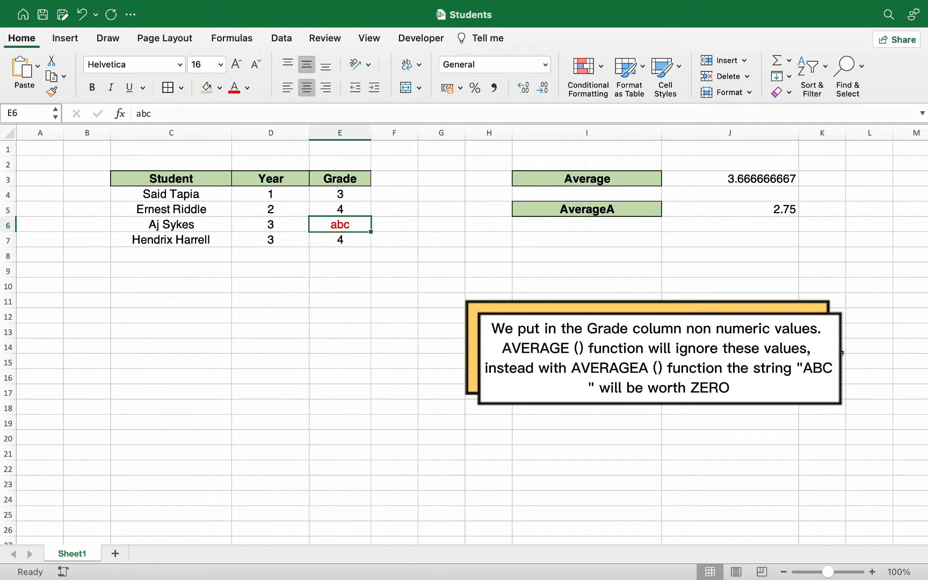
{"action": "left_click", "coordinate": [843, 349]}
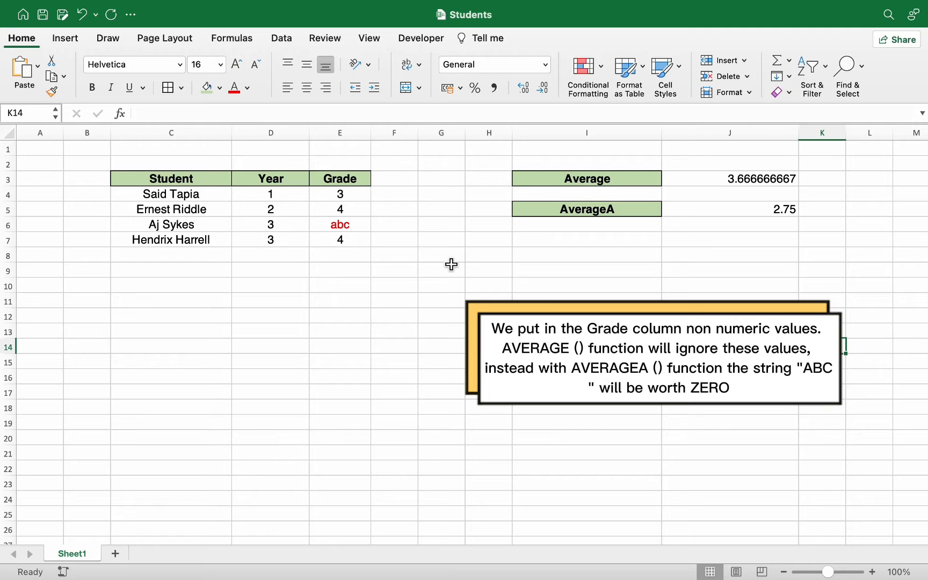
Step: Replace the first student's grade in cell E4 with the logical value True
{"action": "double_click", "coordinate": [357, 195]}
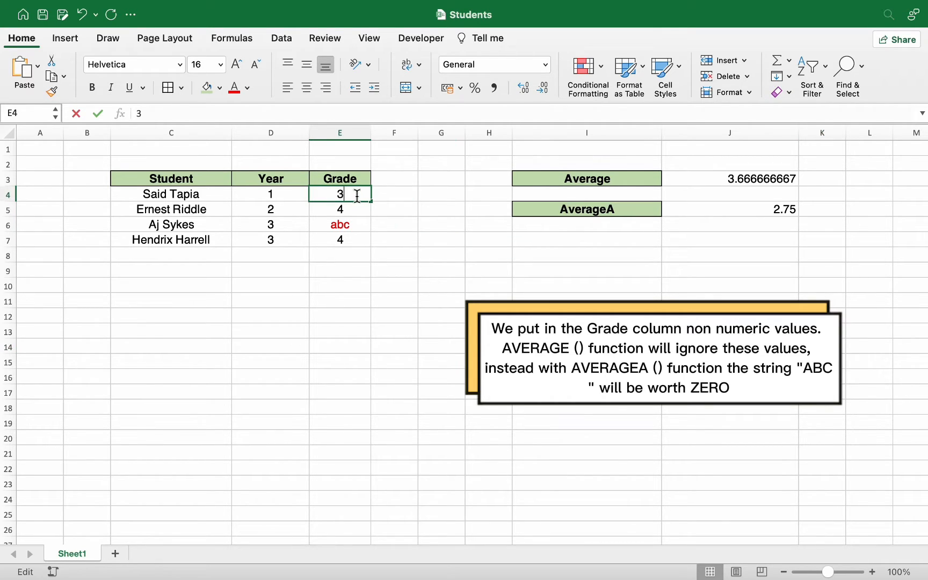
{"action": "left_click_drag", "start_coordinate": [357, 195], "coordinate": [300, 197]}
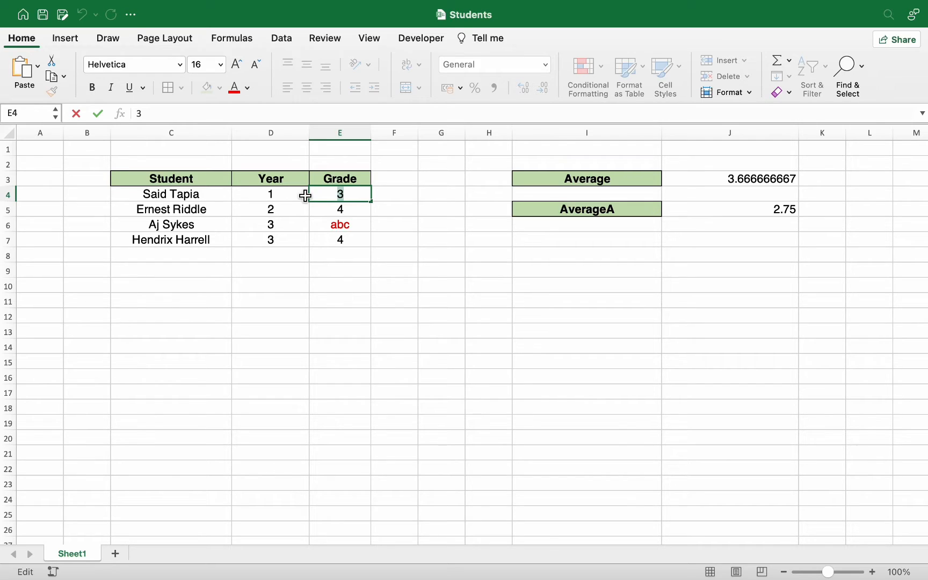
{"action": "type", "text": "Tr"}
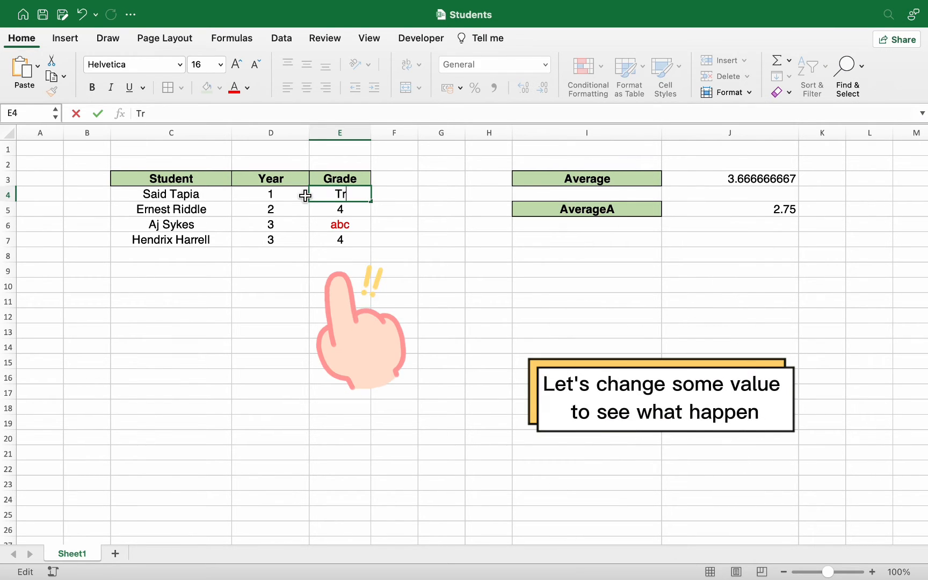
{"action": "type", "text": "ue"}
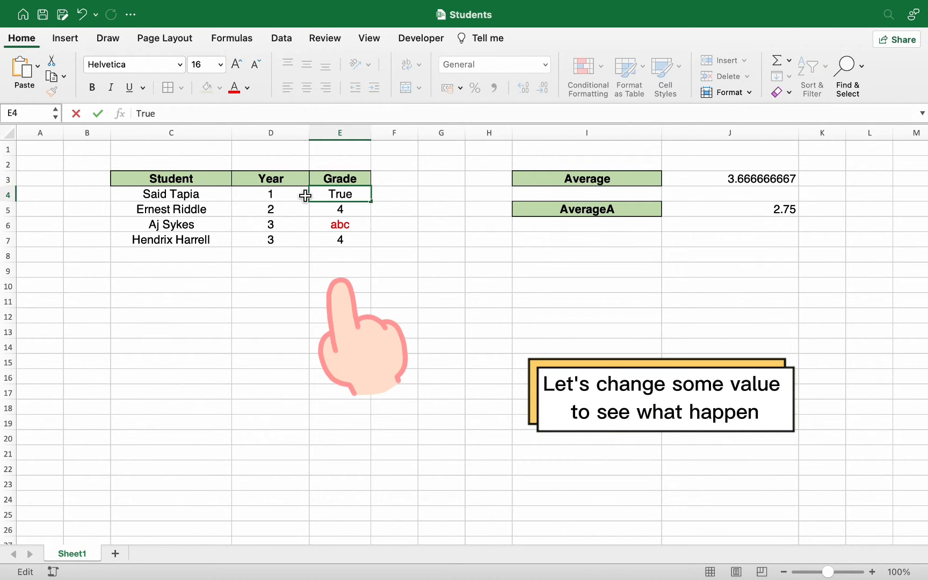
{"action": "key", "text": "Return"}
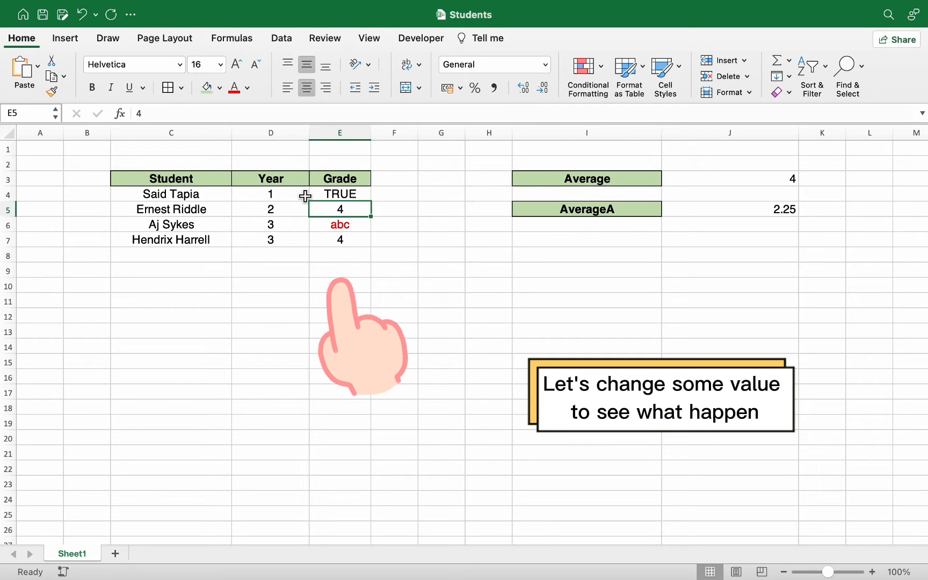
Step: Replace the last student's grade in cell E7 with the logical value False
{"action": "double_click", "coordinate": [348, 241]}
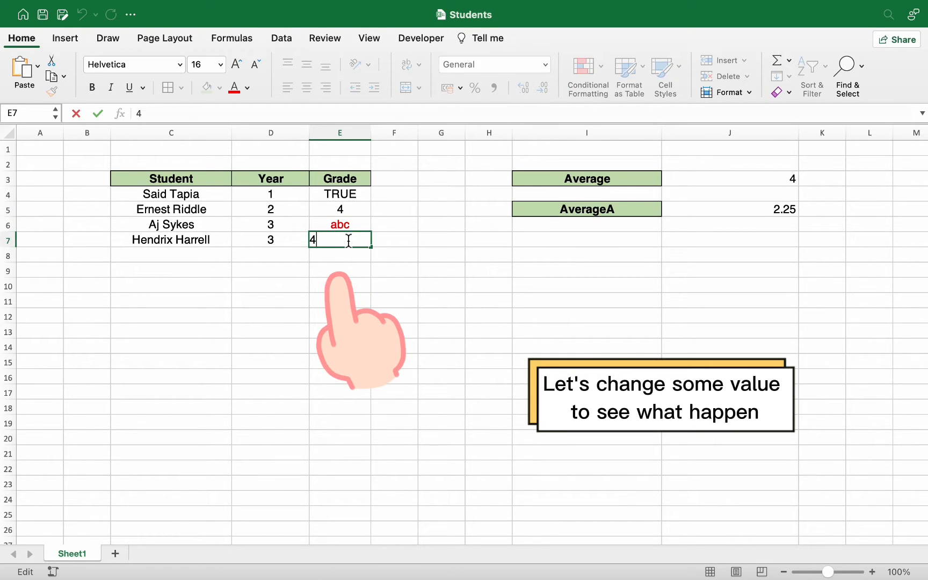
{"action": "key", "text": "BackSpace"}
{"action": "type", "text": "Fa"}
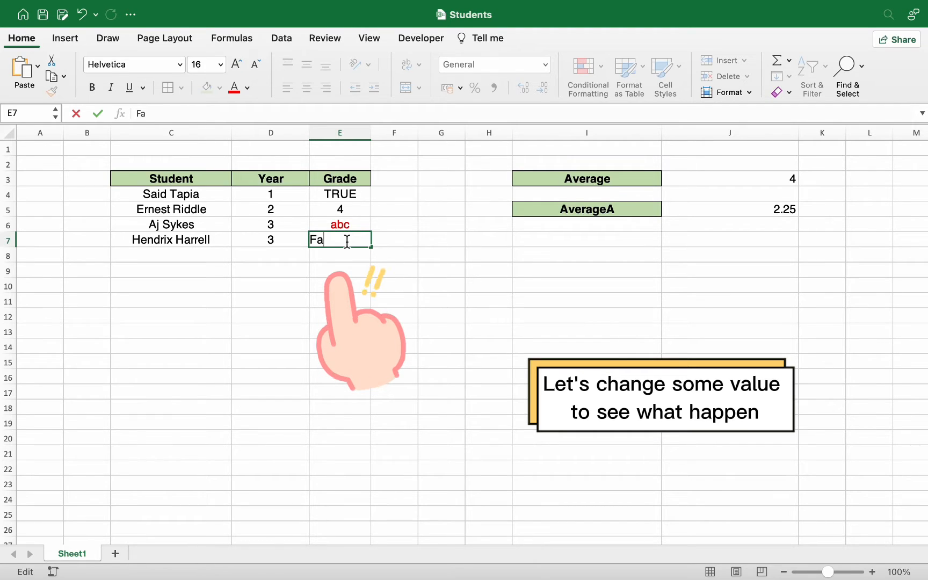
{"action": "type", "text": "lse"}
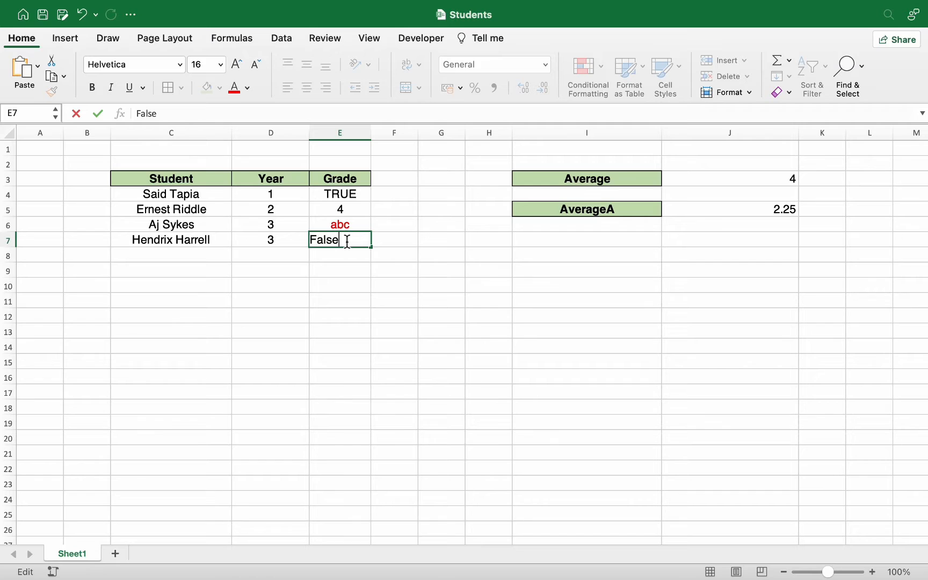
{"action": "key", "text": "Return"}
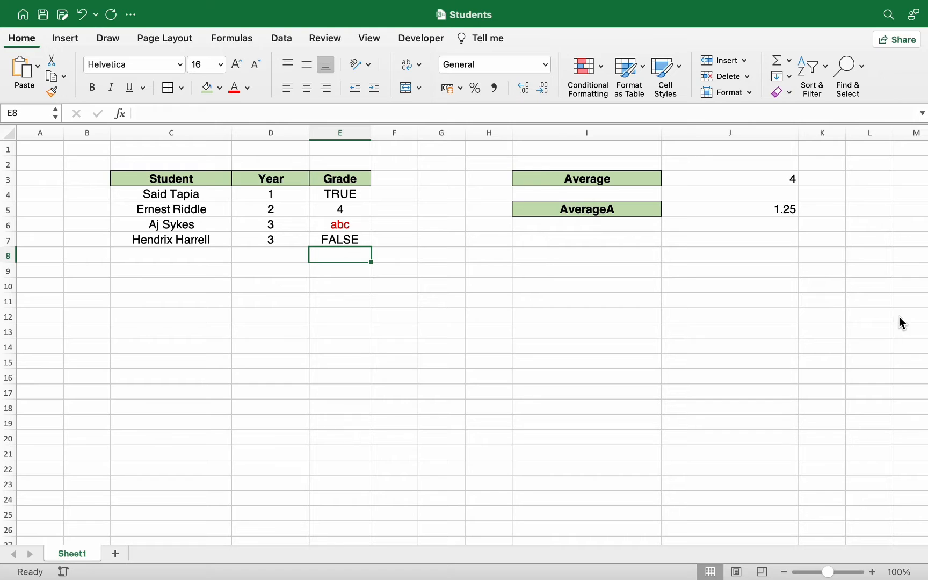
Step: Colour the FALSE entry in E7 red and the TRUE entry in E4 dark green
{"action": "left_click", "coordinate": [325, 242]}
{"action": "left_click", "coordinate": [234, 88]}
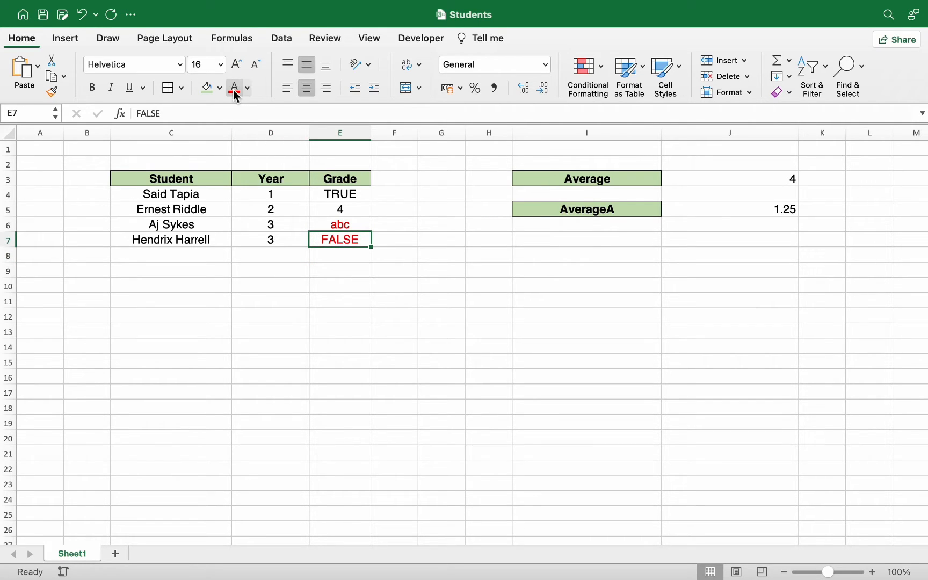
{"action": "left_click", "coordinate": [349, 197]}
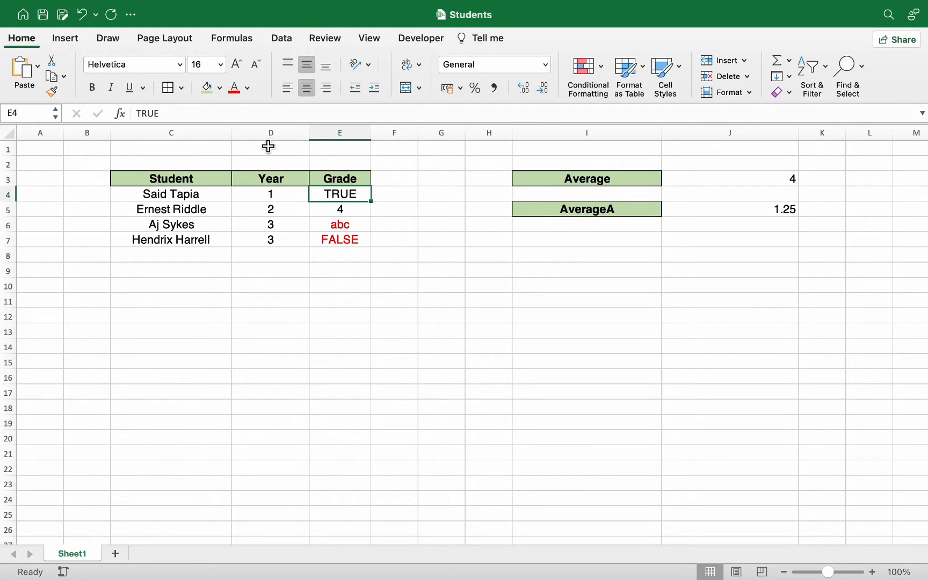
{"action": "left_click", "coordinate": [247, 89]}
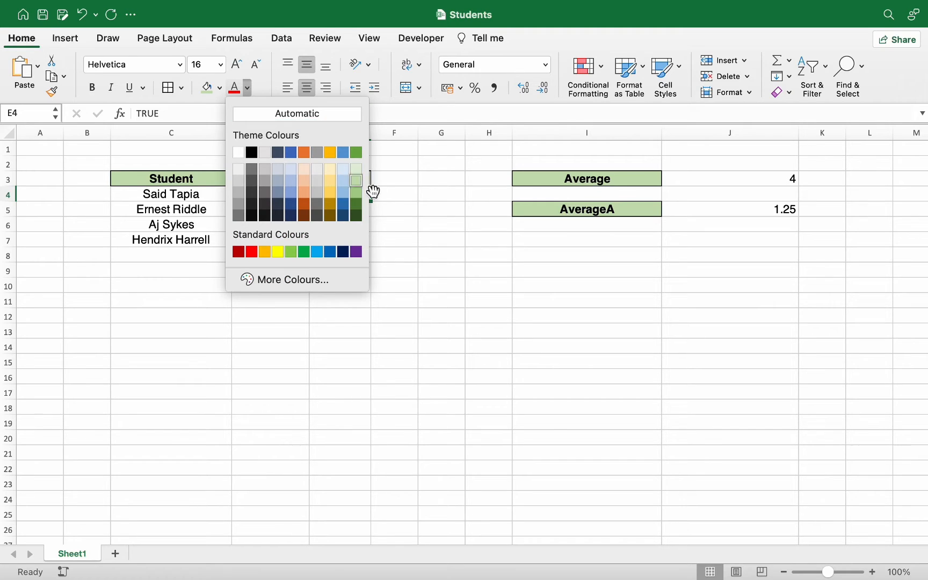
{"action": "left_click", "coordinate": [356, 207]}
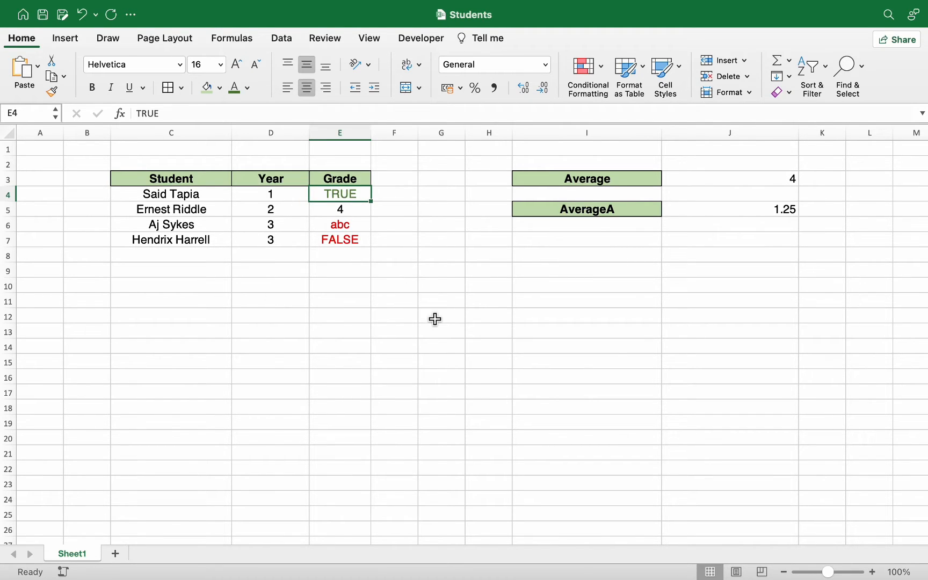
{"action": "left_click", "coordinate": [435, 319]}
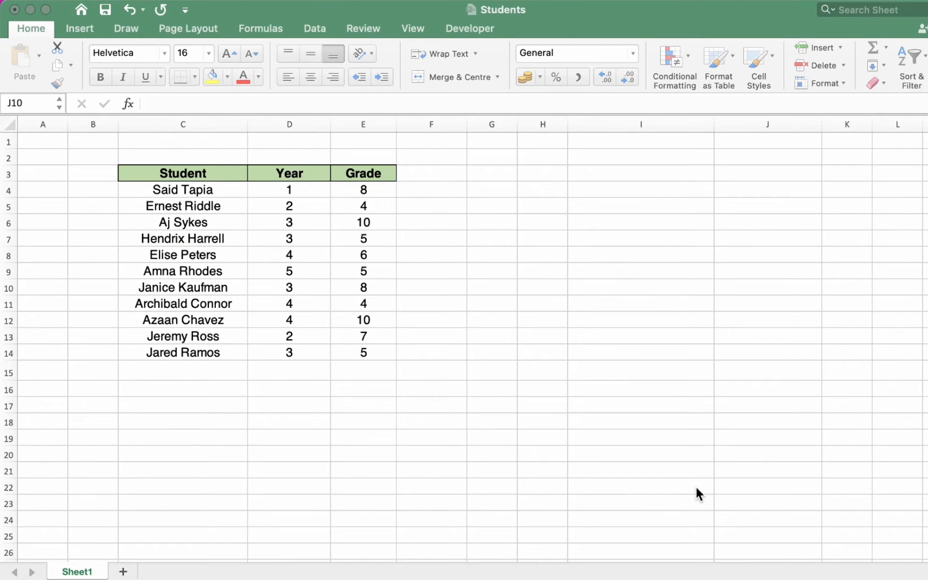
Step: Enter the label "AVERAGEIFS (YEAR=3 AND GRADE>=6)" in cell I3
{"action": "double_click", "coordinate": [653, 174]}
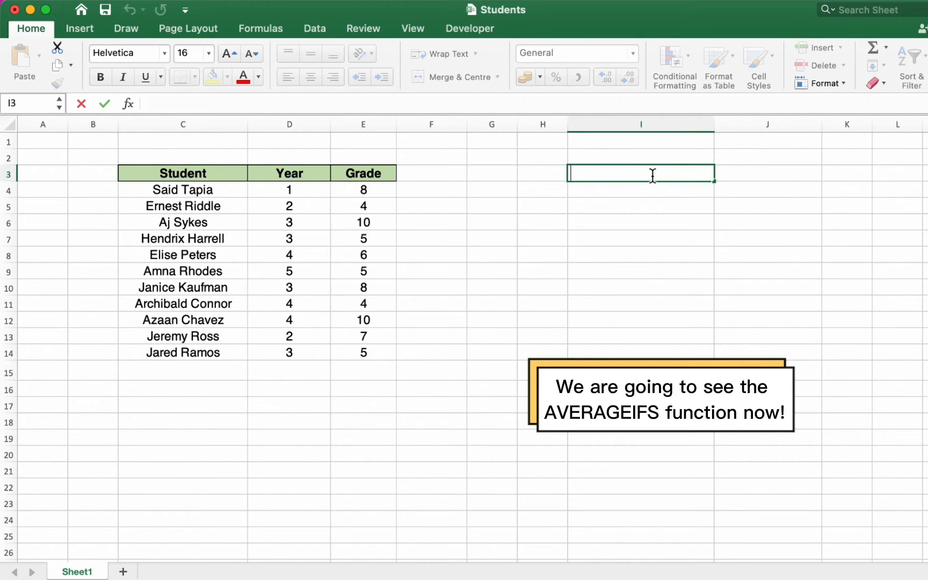
{"action": "type", "text": "AVERA"}
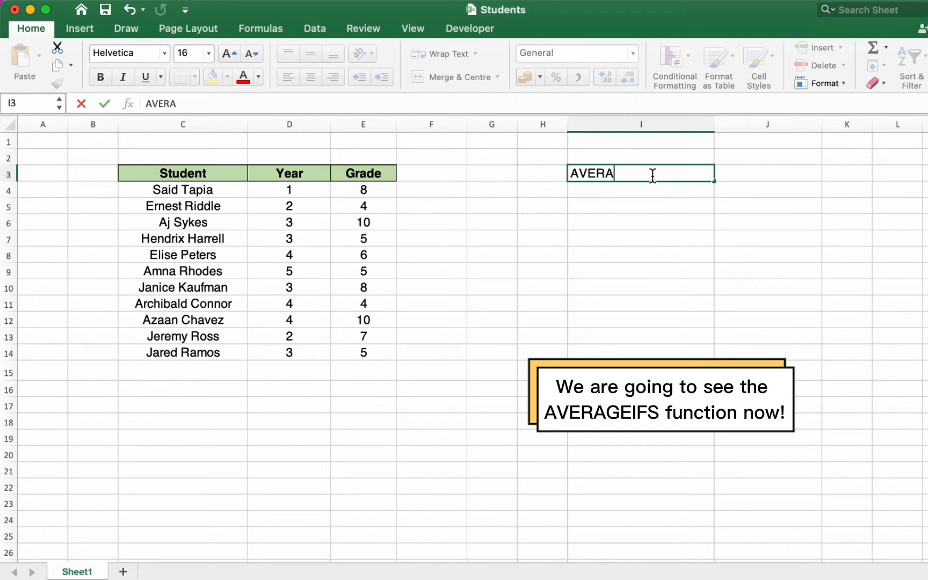
{"action": "type", "text": "GEIFS ("}
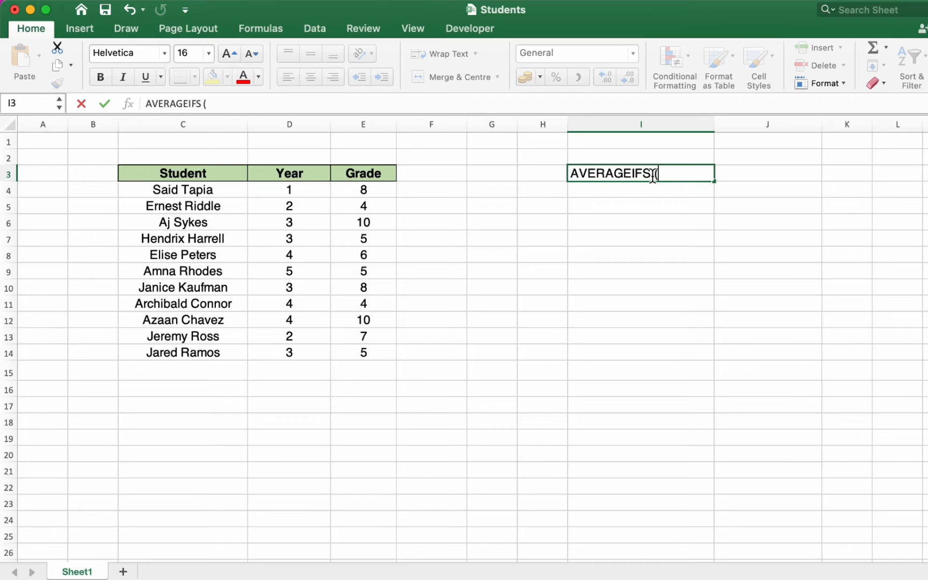
{"action": "type", "text": "YEAR="}
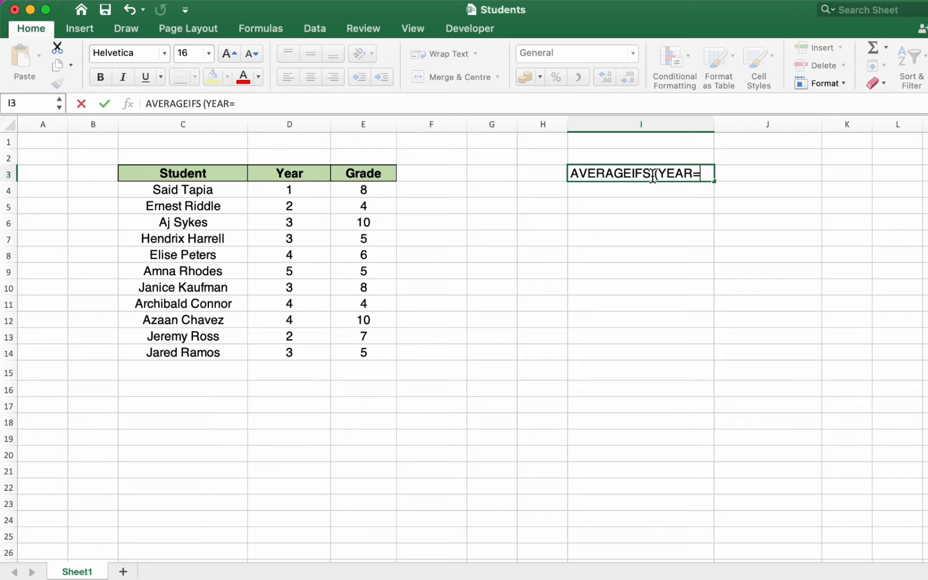
{"action": "type", "text": "3 AND"}
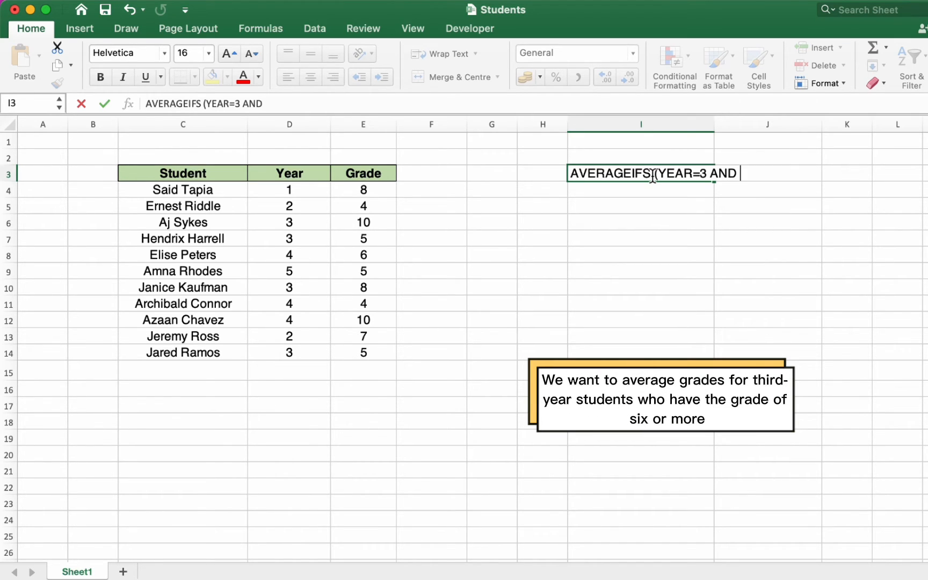
{"action": "type", "text": "GRADE"}
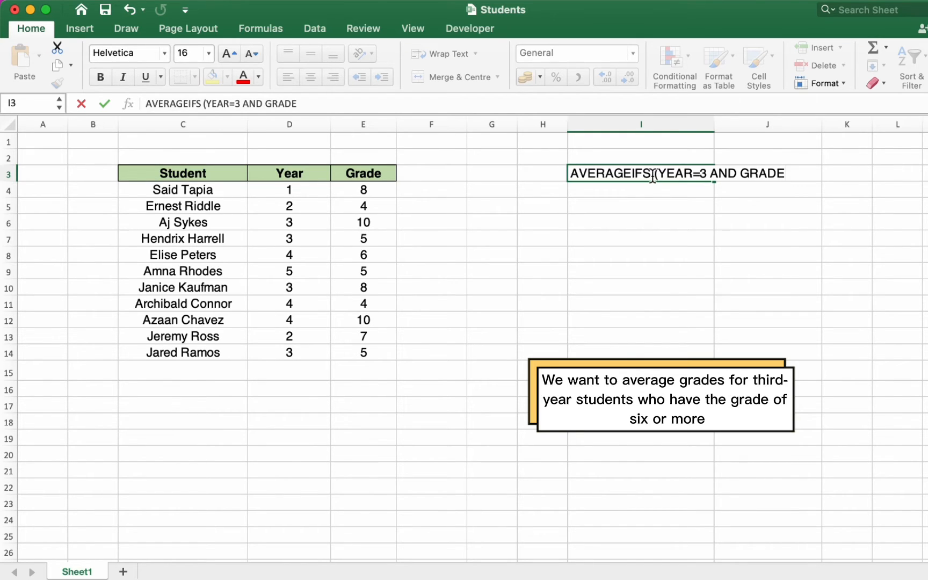
{"action": "type", "text": ">=6)"}
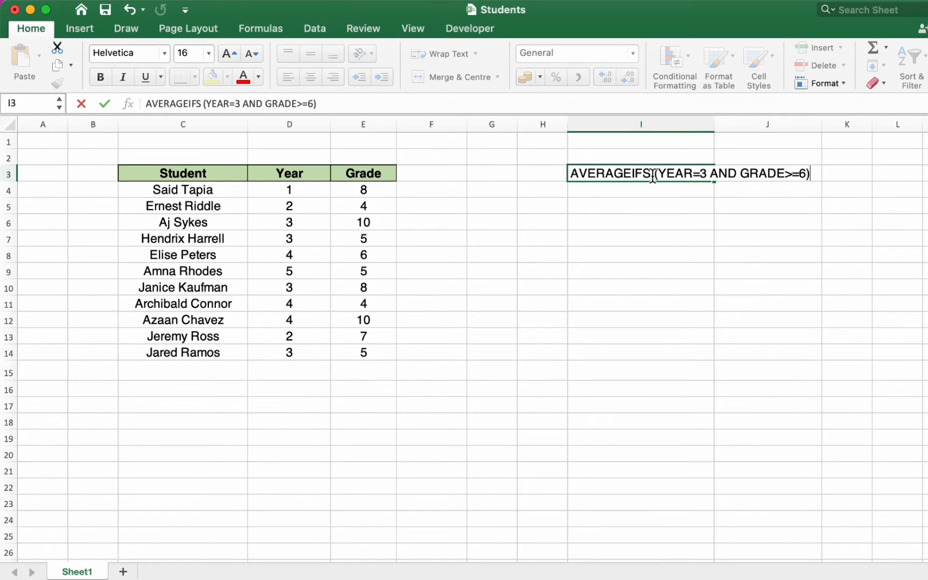
{"action": "key", "text": "Return"}
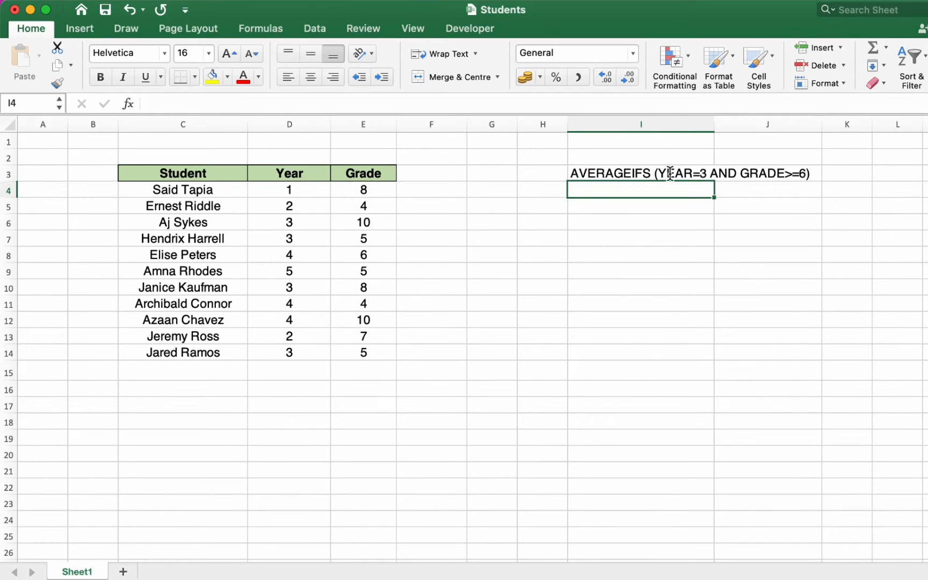
Step: Fit column I to the width of the I3 label and copy the Grade header's formatting onto I3
{"action": "left_click", "coordinate": [670, 175]}
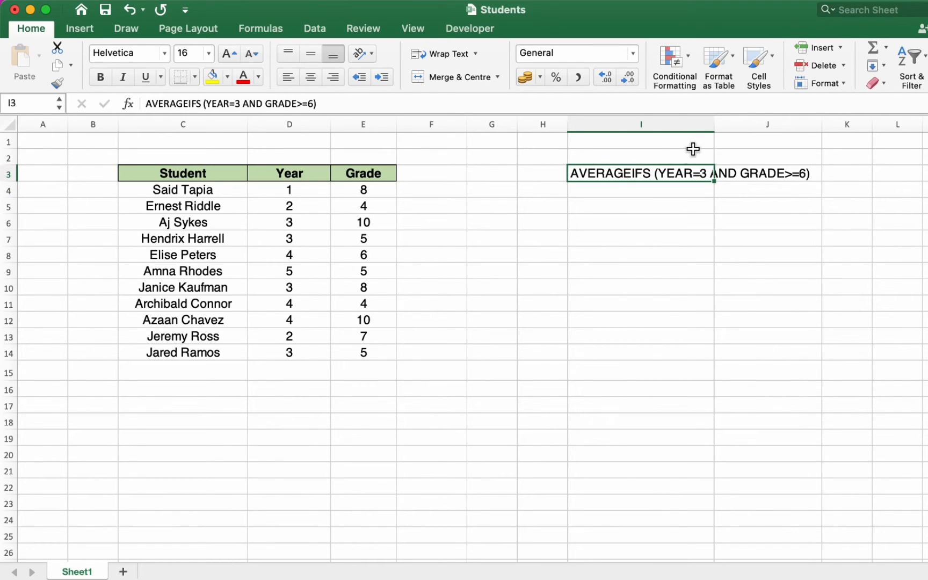
{"action": "double_click", "coordinate": [713, 128]}
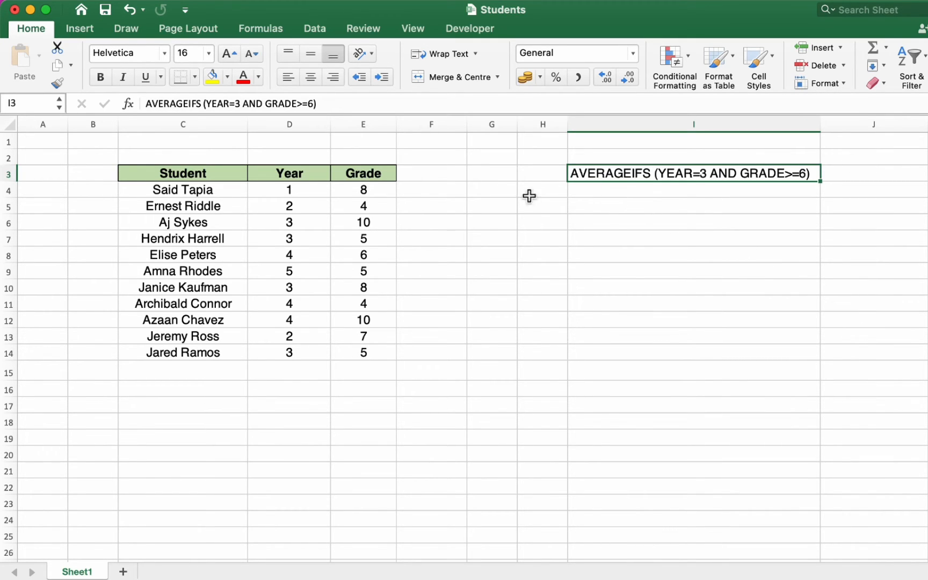
{"action": "left_click", "coordinate": [365, 179]}
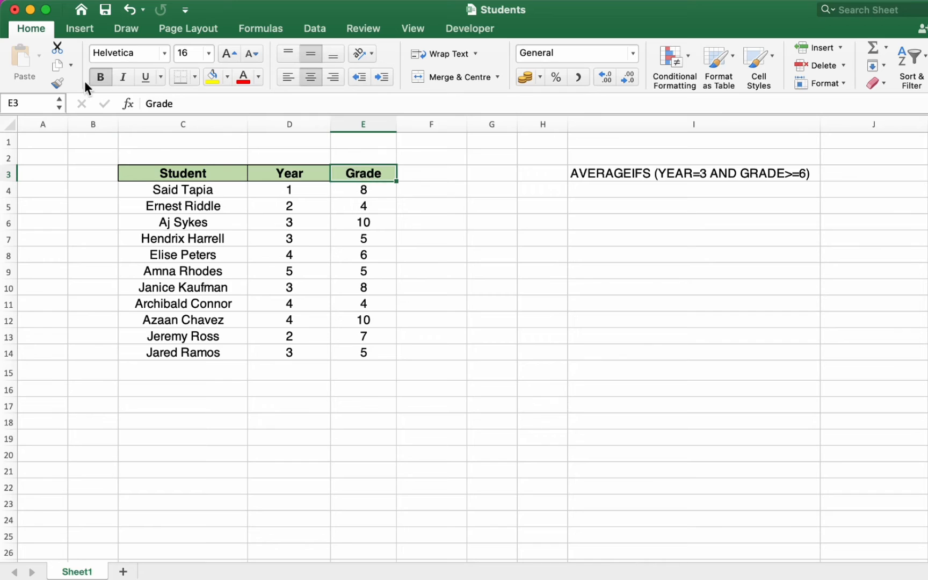
{"action": "left_click", "coordinate": [57, 84]}
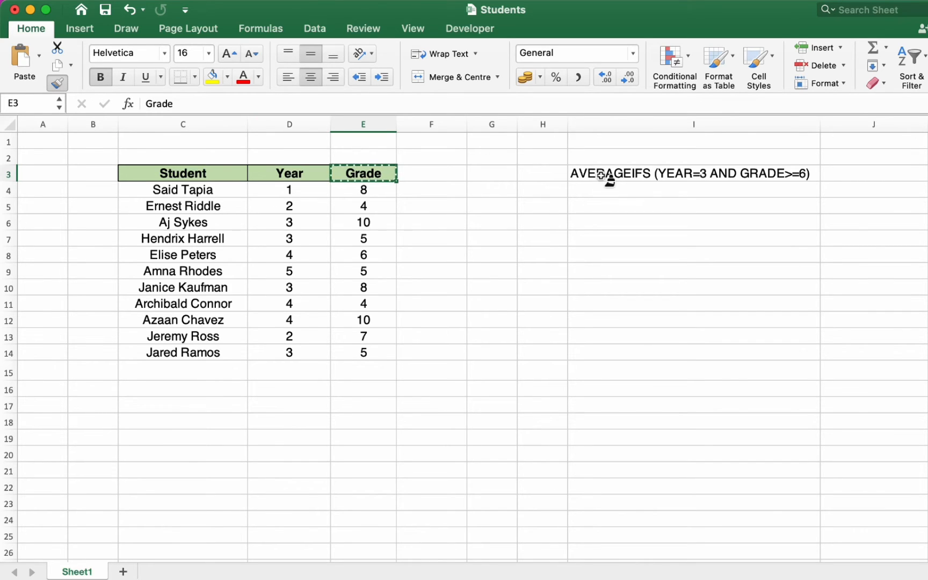
{"action": "left_click", "coordinate": [606, 182]}
Step: Enter the formula =AVERAGEIFS(E4:E14,D4:D14,"=3",E4:E14,">=6") in cell I5 to average third-year grades of six or more
{"action": "left_click", "coordinate": [607, 209]}
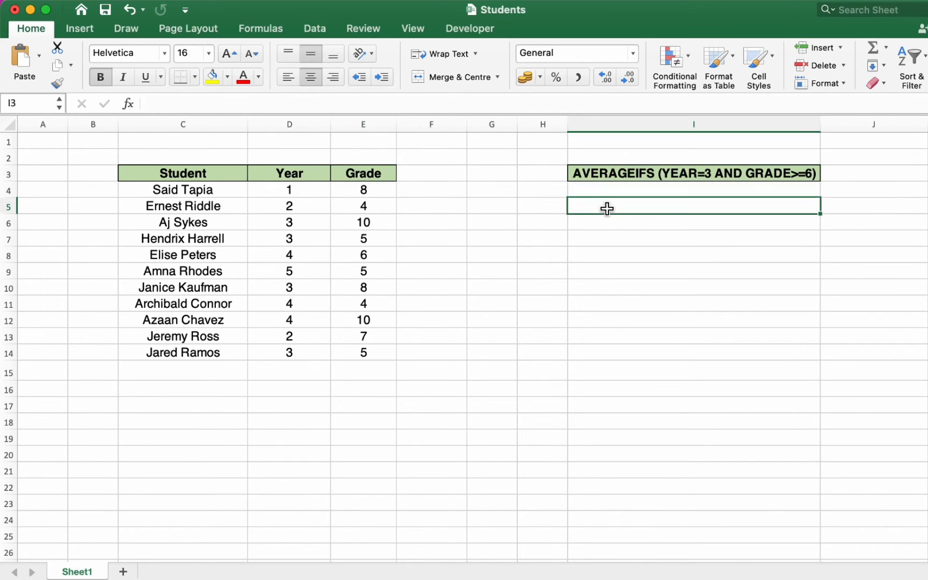
{"action": "double_click", "coordinate": [607, 209]}
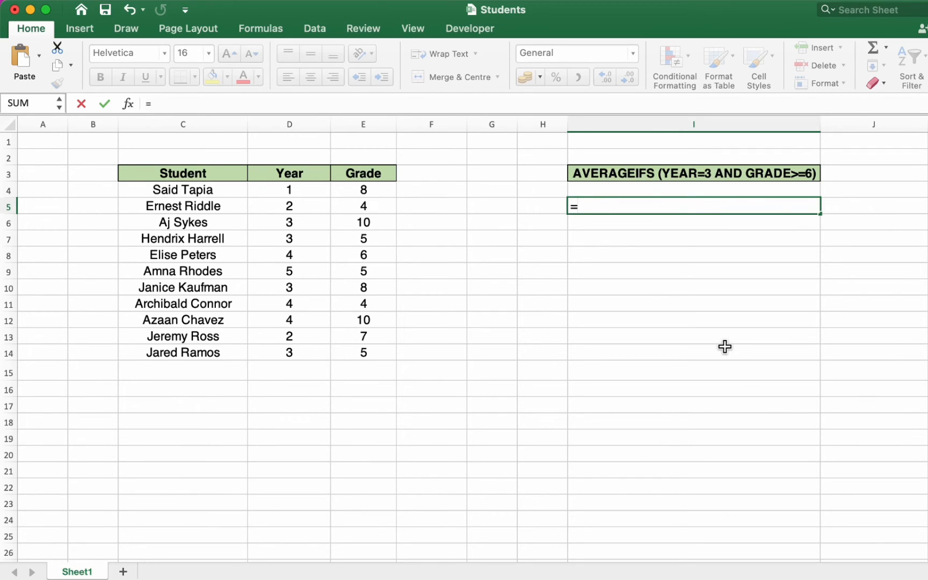
{"action": "type", "text": "AVERA"}
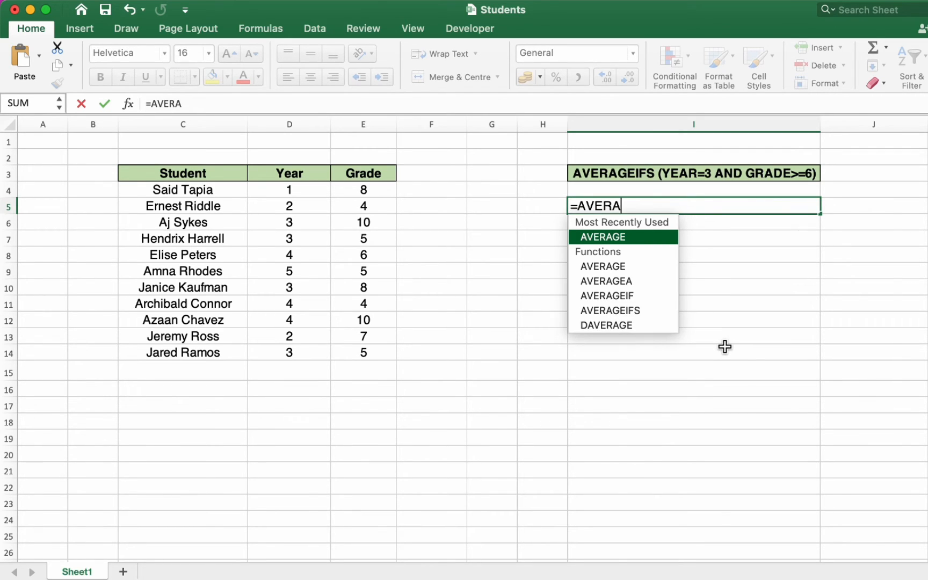
{"action": "type", "text": "GEI"}
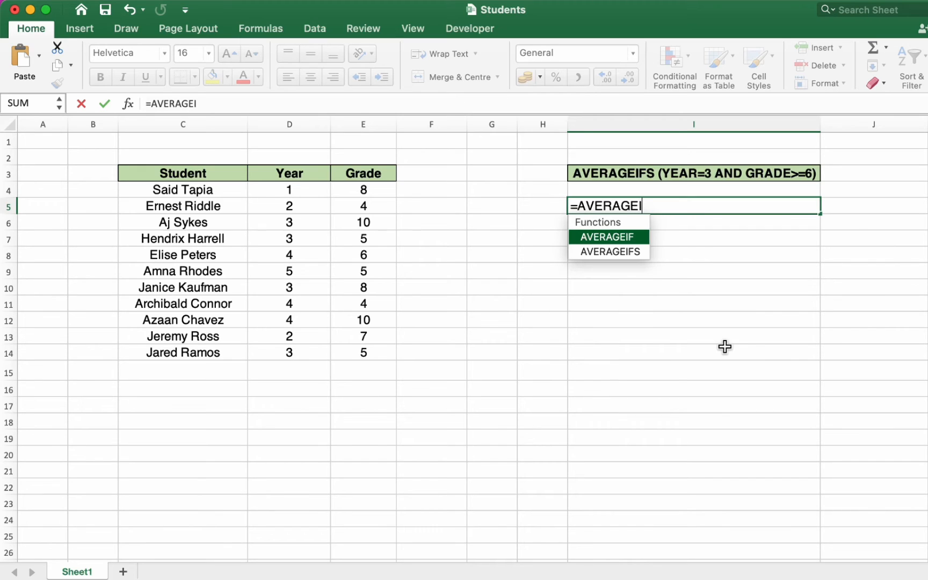
{"action": "double_click", "coordinate": [635, 256]}
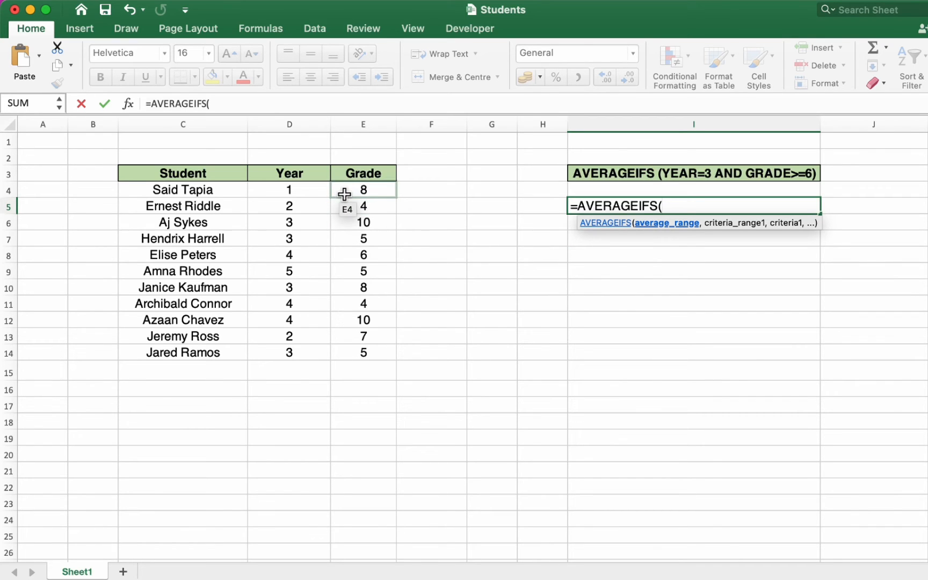
{"action": "left_click_drag", "start_coordinate": [344, 195], "coordinate": [367, 352]}
{"action": "type", "text": ","}
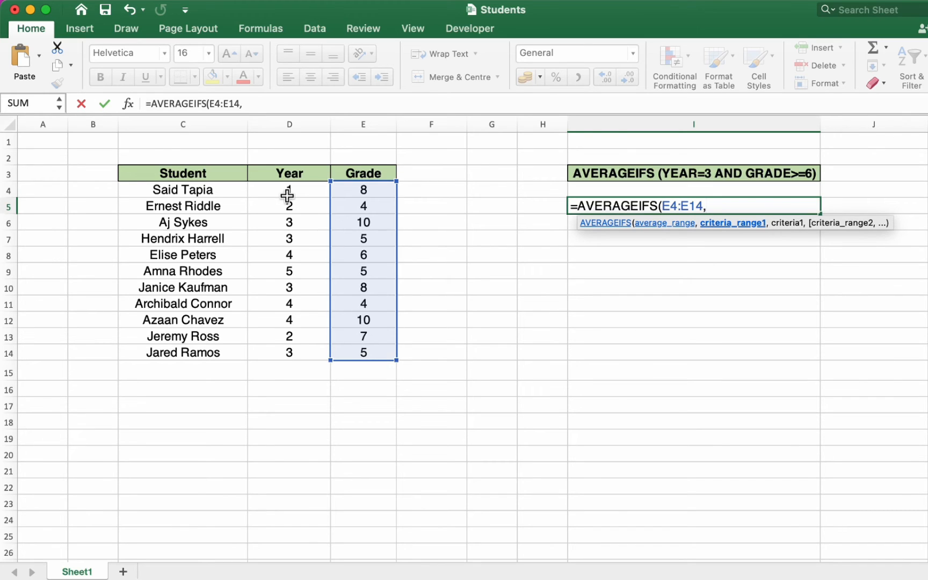
{"action": "left_click_drag", "start_coordinate": [287, 192], "coordinate": [289, 350]}
{"action": "type", "text": ","}
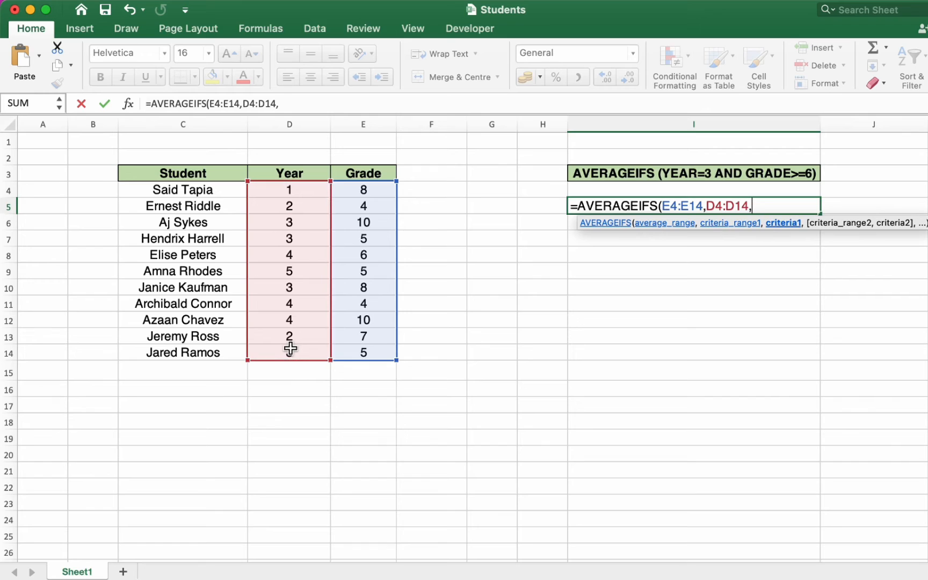
{"action": "type", "text": "\"=3\","}
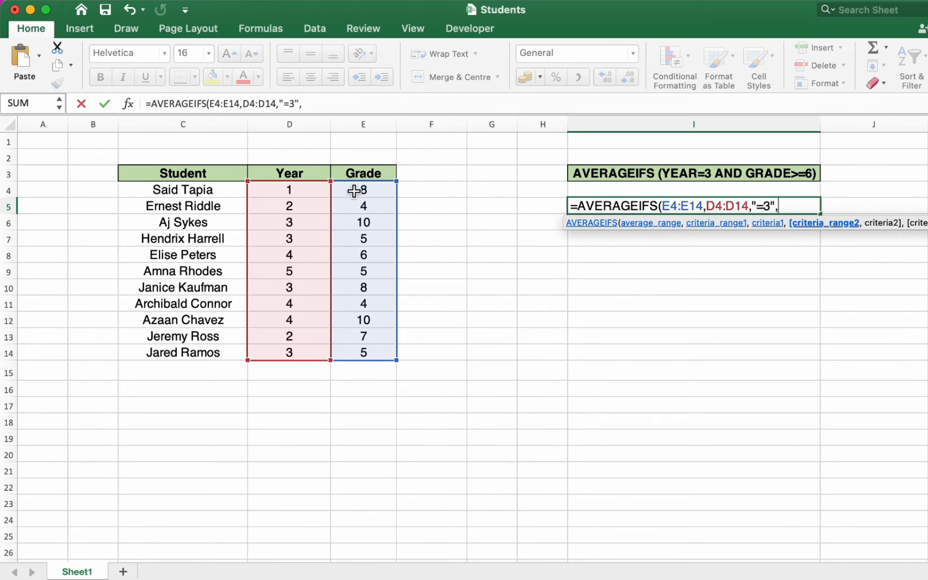
{"action": "left_click_drag", "start_coordinate": [354, 190], "coordinate": [374, 355]}
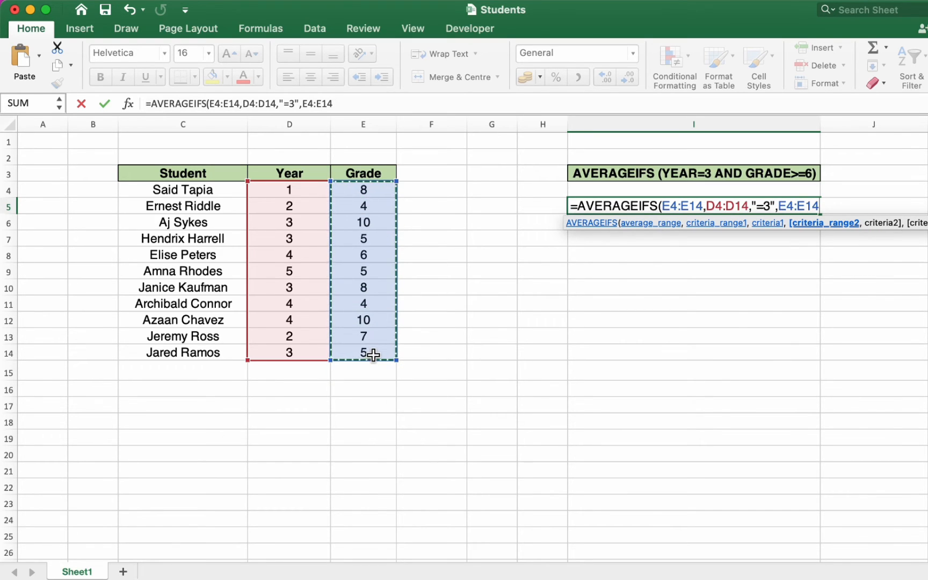
{"action": "type", "text": ","}
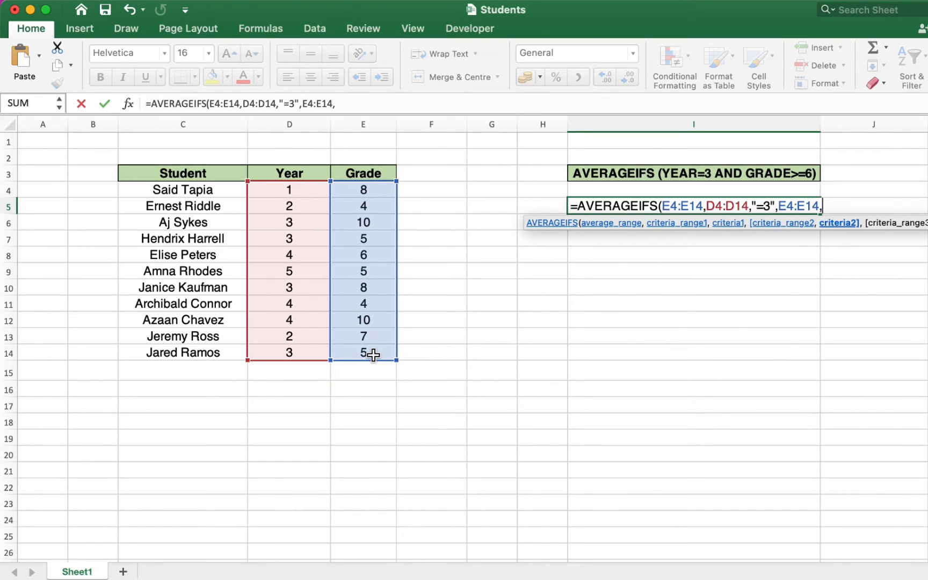
{"action": "type", "text": "\">=6\")"}
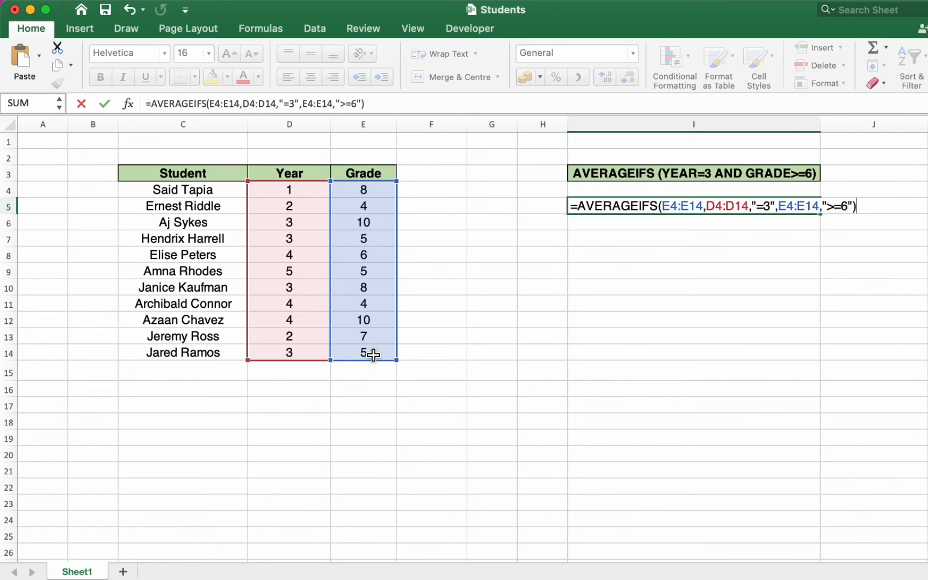
{"action": "key", "text": "Return"}
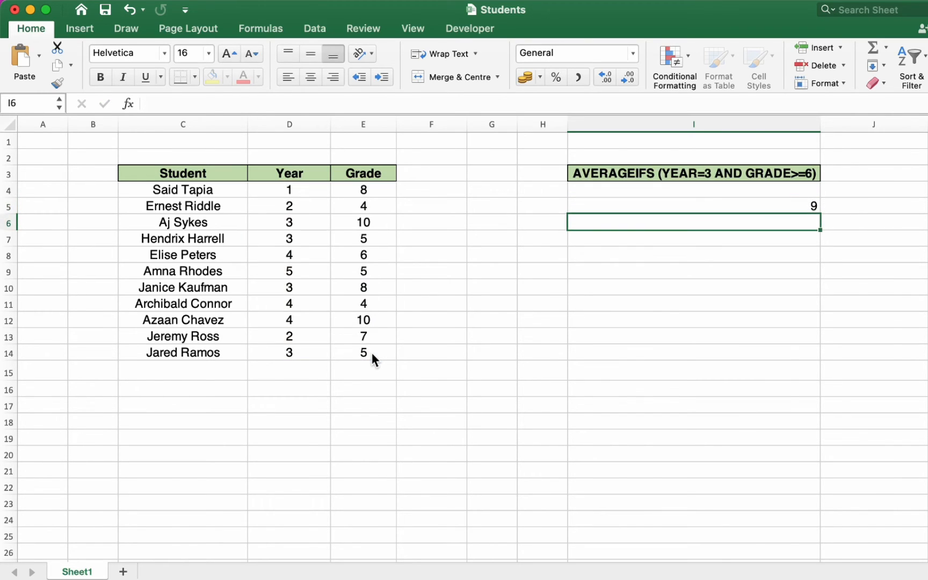
Step: Centre the AVERAGEIFS result in cell I5 horizontally and vertically and make it bold
{"action": "left_click", "coordinate": [805, 209]}
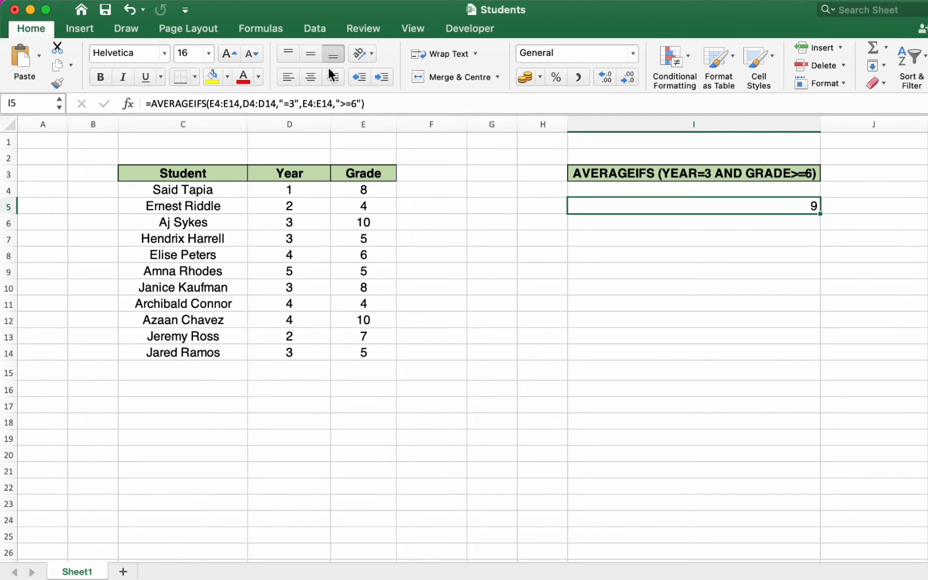
{"action": "left_click", "coordinate": [311, 70]}
{"action": "left_click", "coordinate": [312, 56]}
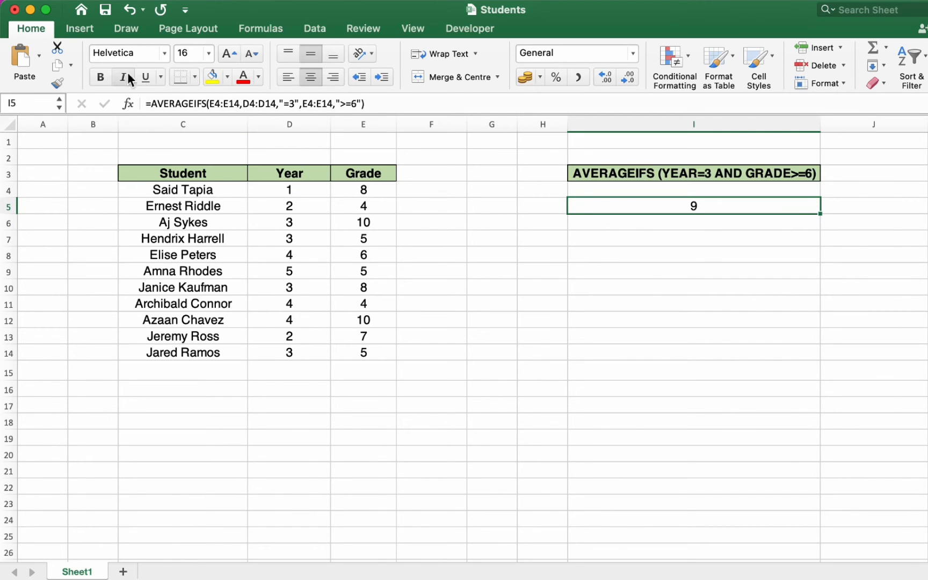
{"action": "left_click", "coordinate": [108, 76]}
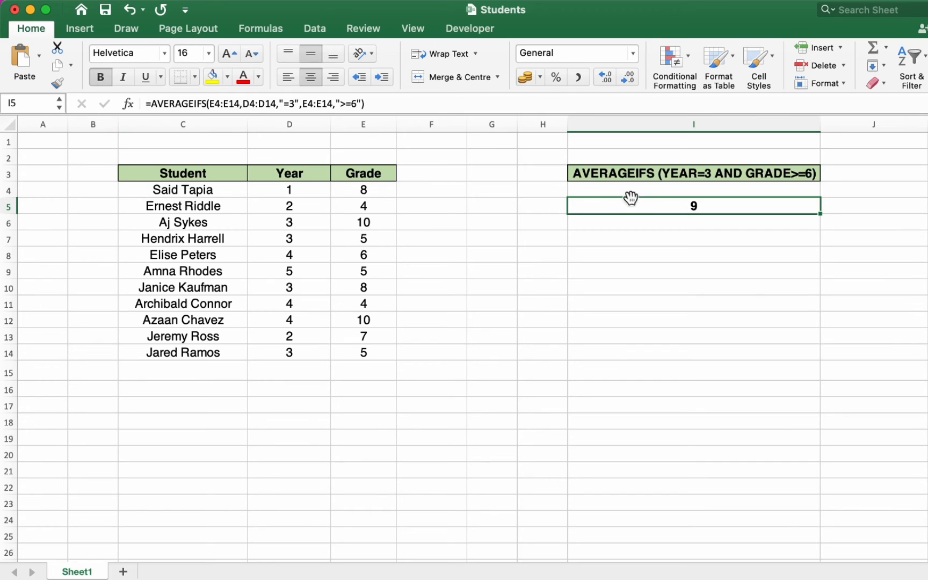
{"action": "left_click", "coordinate": [728, 253]}
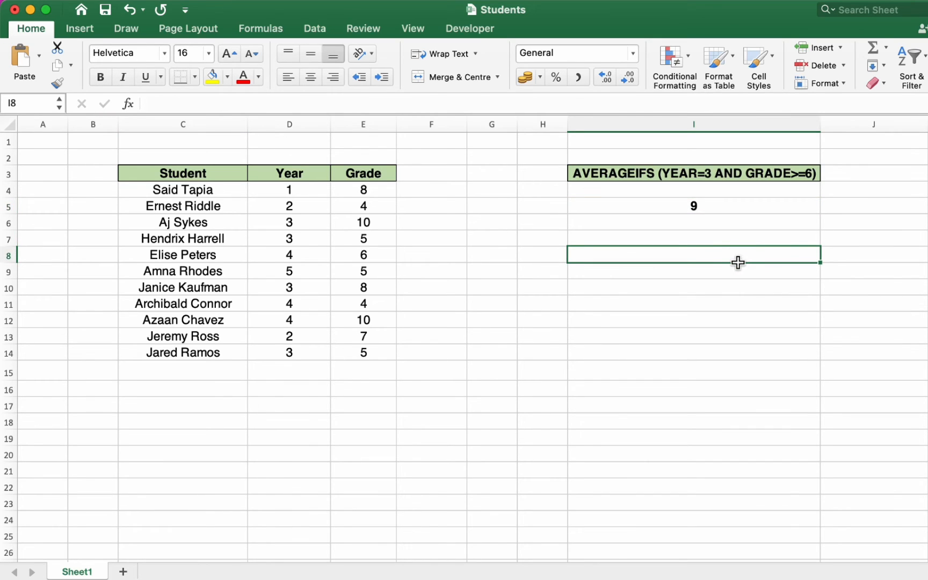
{"action": "left_click", "coordinate": [738, 212]}
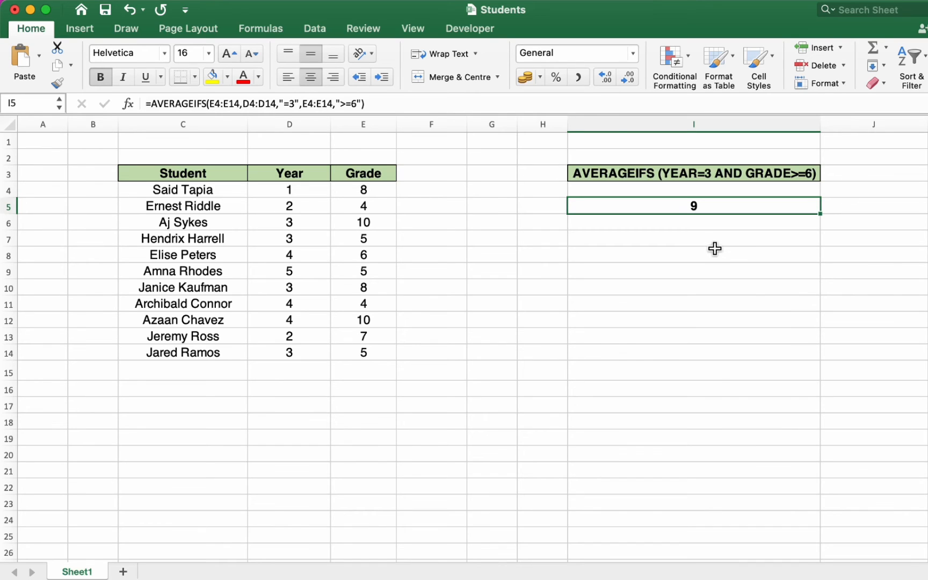
Step: Enter the label "AVERAGEIFS (YEAR <> 3 AND GRADE<6)" in cell I7
{"action": "left_click", "coordinate": [697, 243]}
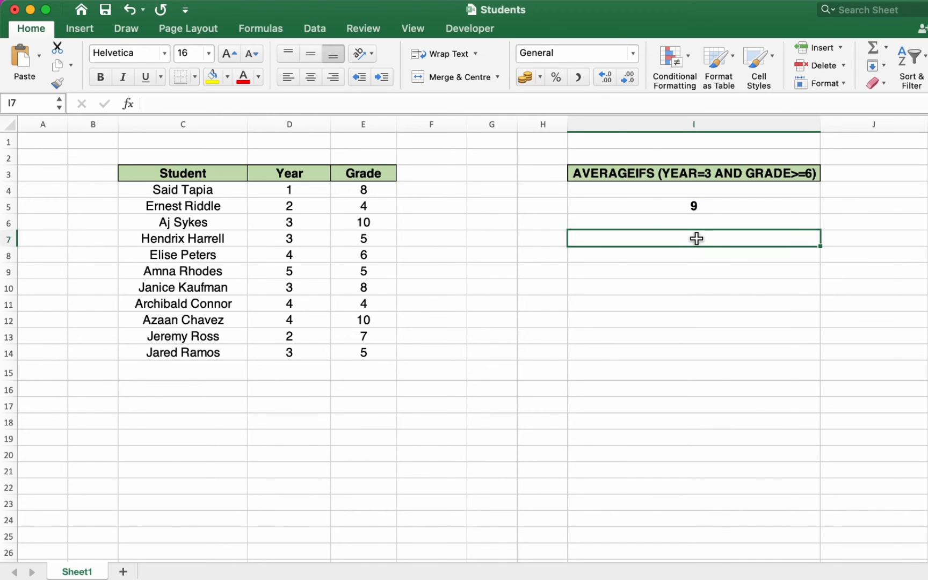
{"action": "double_click", "coordinate": [697, 238]}
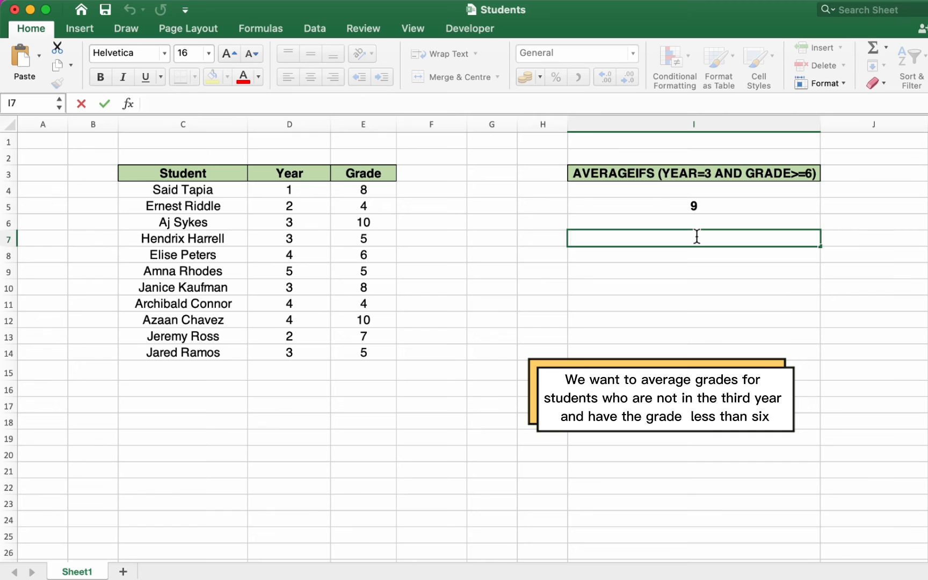
{"action": "type", "text": "AVERAGE"}
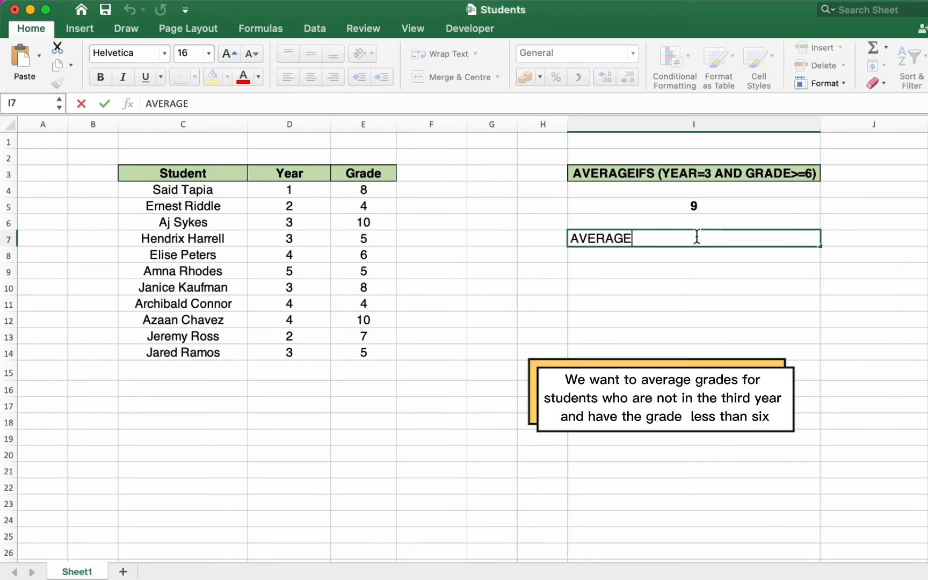
{"action": "type", "text": "IFS"}
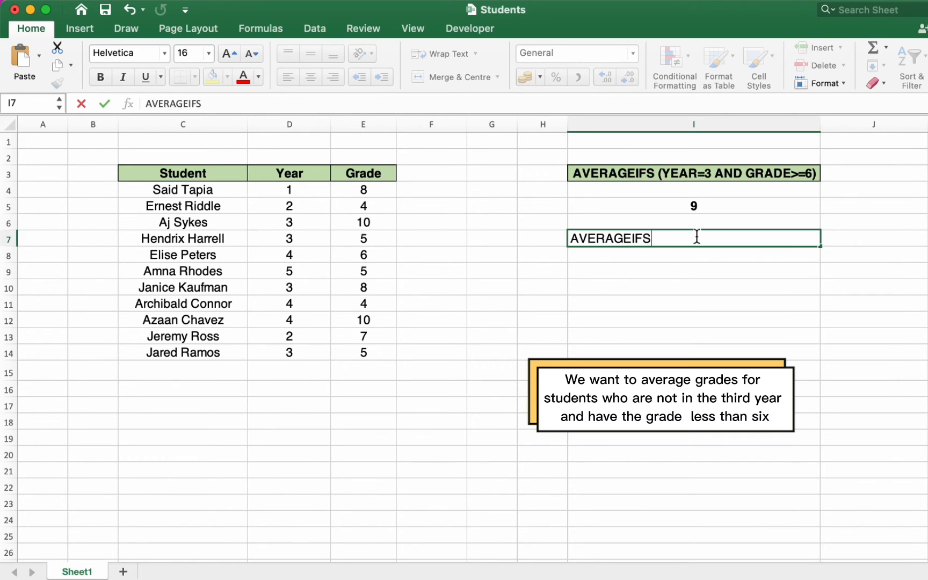
{"action": "type", "text": " (Y"}
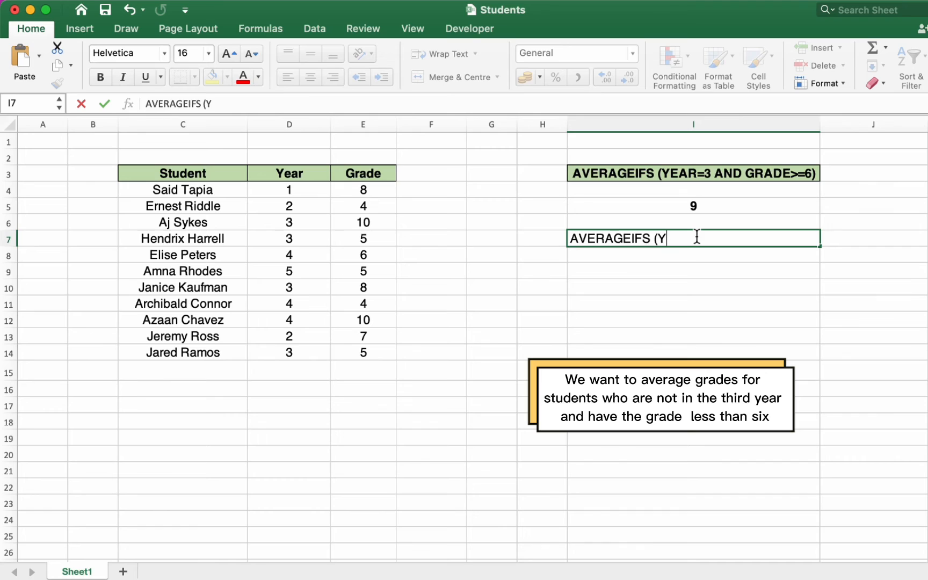
{"action": "type", "text": "EAR <>"}
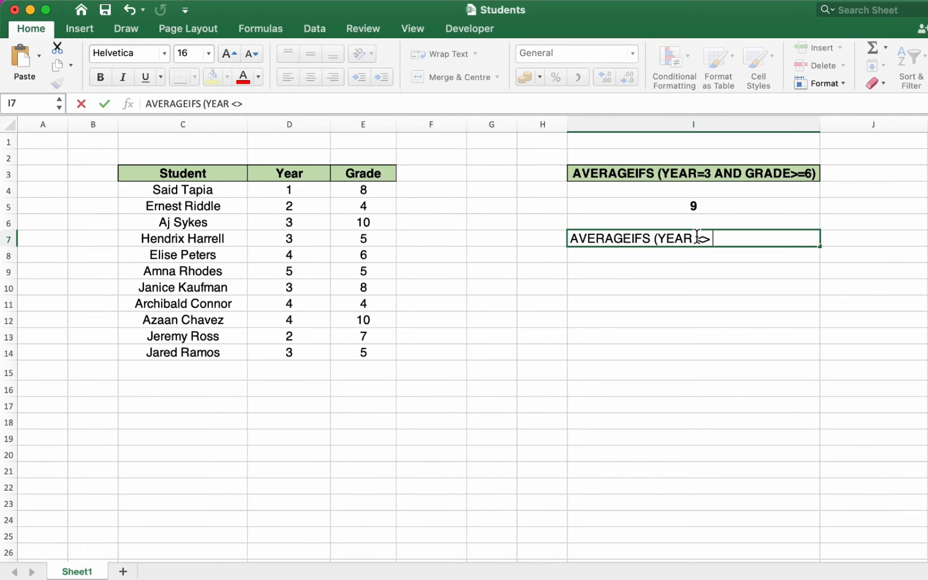
{"action": "type", "text": "3 AND GRADE"}
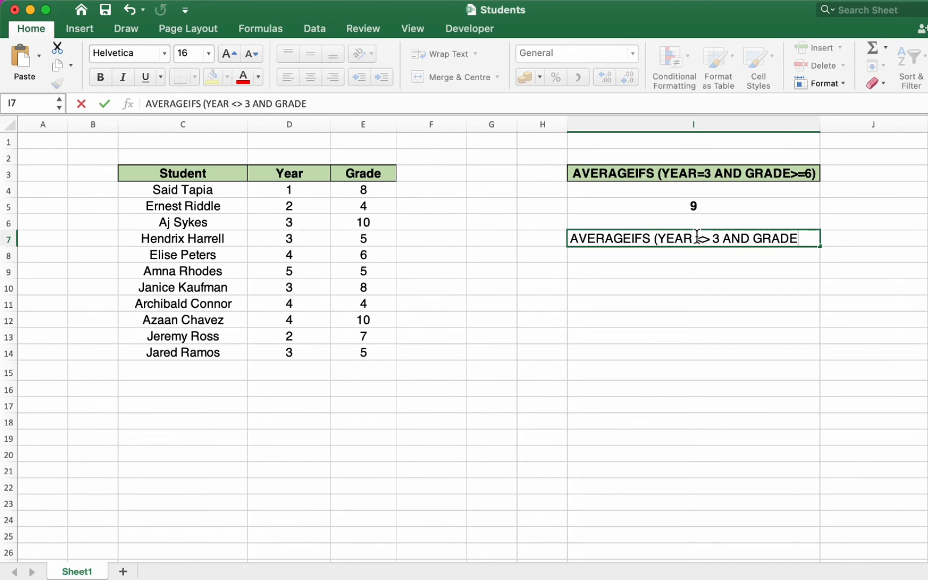
{"action": "type", "text": "<6)"}
{"action": "key", "text": "Return"}
Step: Copy the formatting of the I3 label onto the new label in cell I7
{"action": "left_click", "coordinate": [670, 239]}
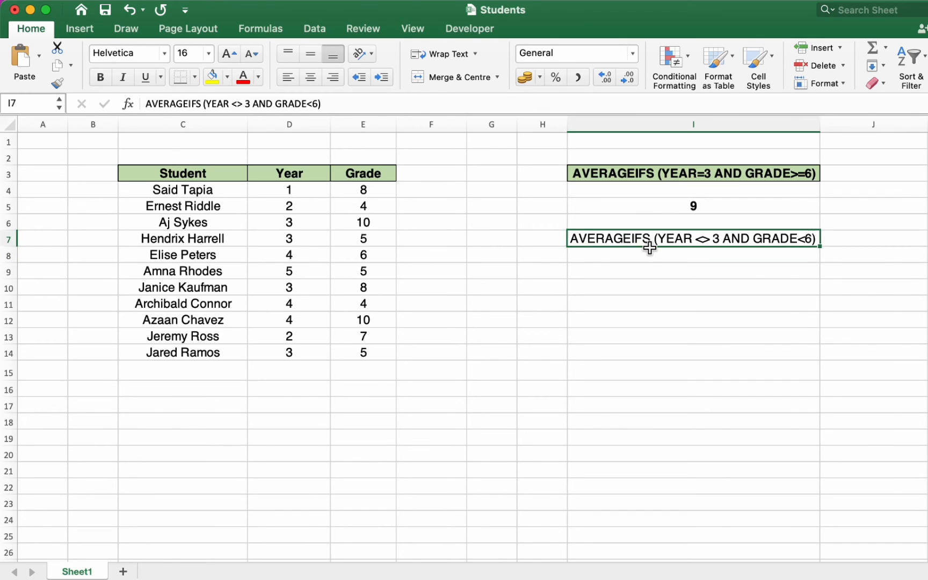
{"action": "left_click", "coordinate": [649, 170]}
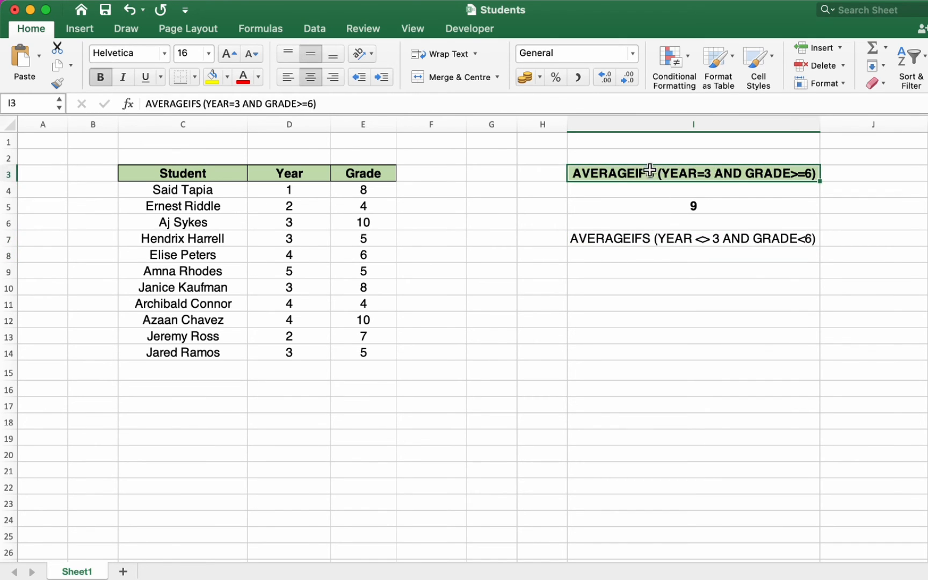
{"action": "left_click", "coordinate": [60, 82]}
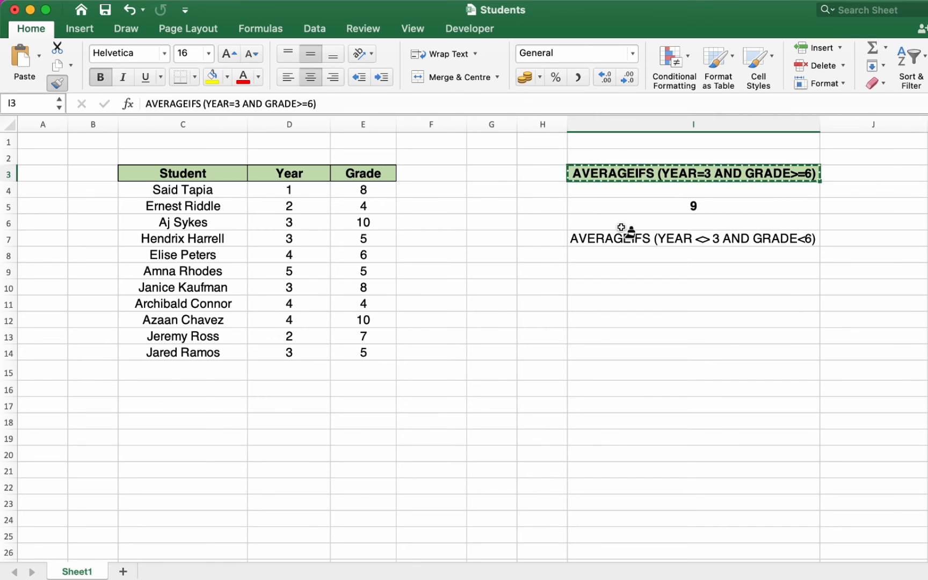
{"action": "left_click", "coordinate": [630, 243]}
Step: Enter the formula =AVERAGEIFS(E4:E14,D4:D14,"<>3",E4:E14,"<6") in cell I9 to average non-third-year grades below six
{"action": "left_click", "coordinate": [639, 275]}
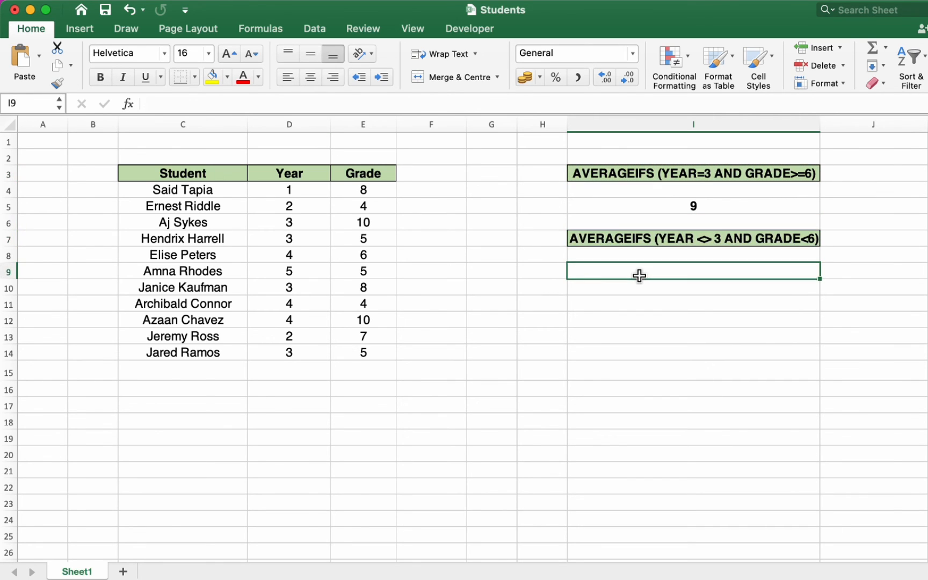
{"action": "double_click", "coordinate": [639, 276]}
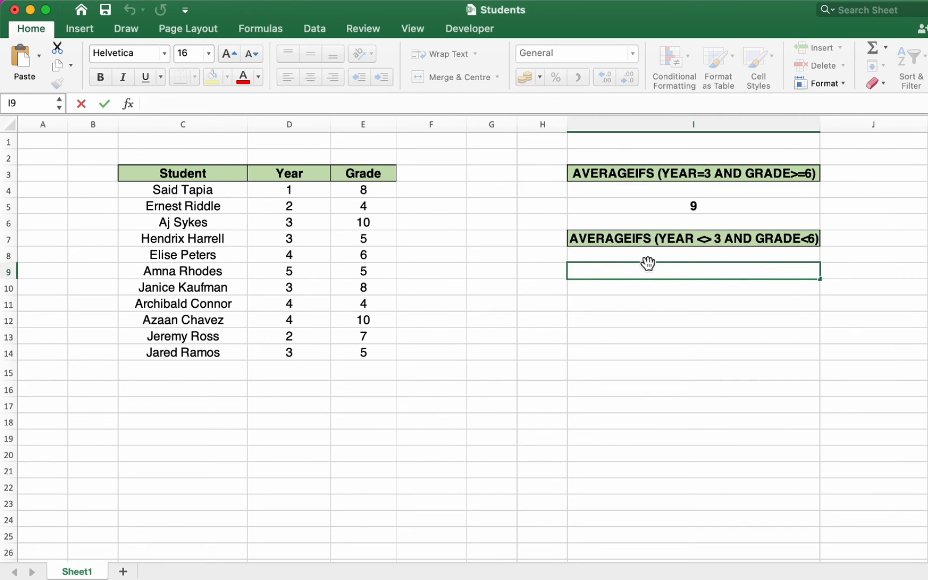
{"action": "type", "text": "=AV"}
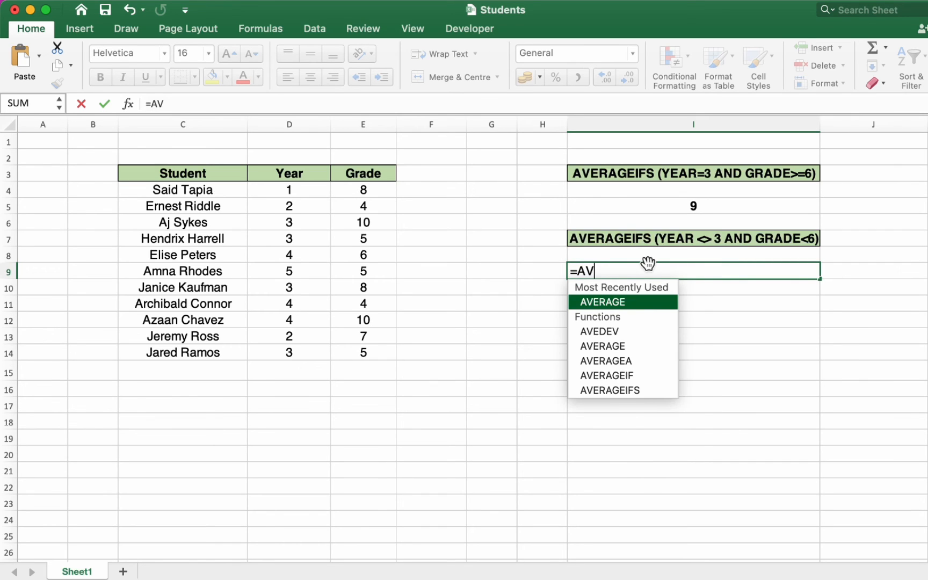
{"action": "type", "text": "ERAGE"}
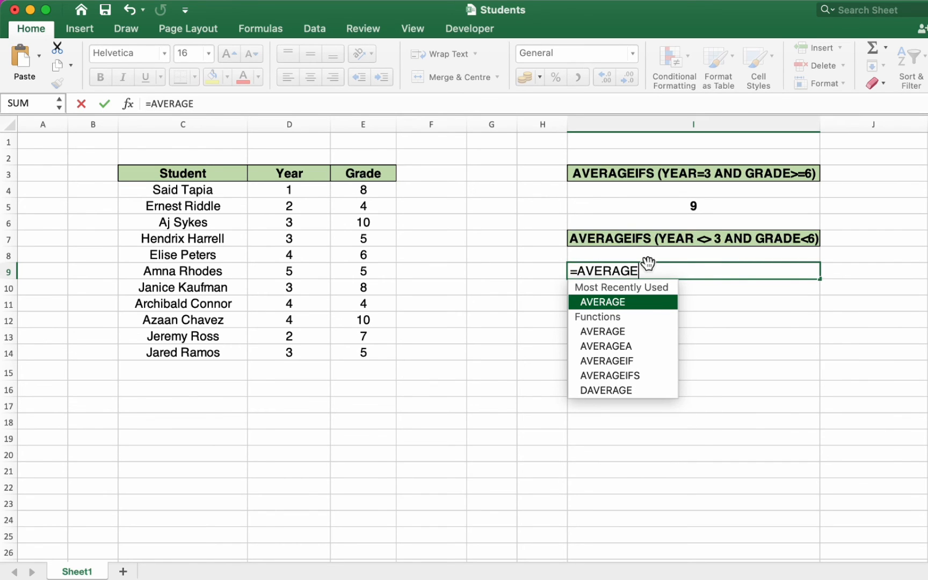
{"action": "type", "text": "IFS"}
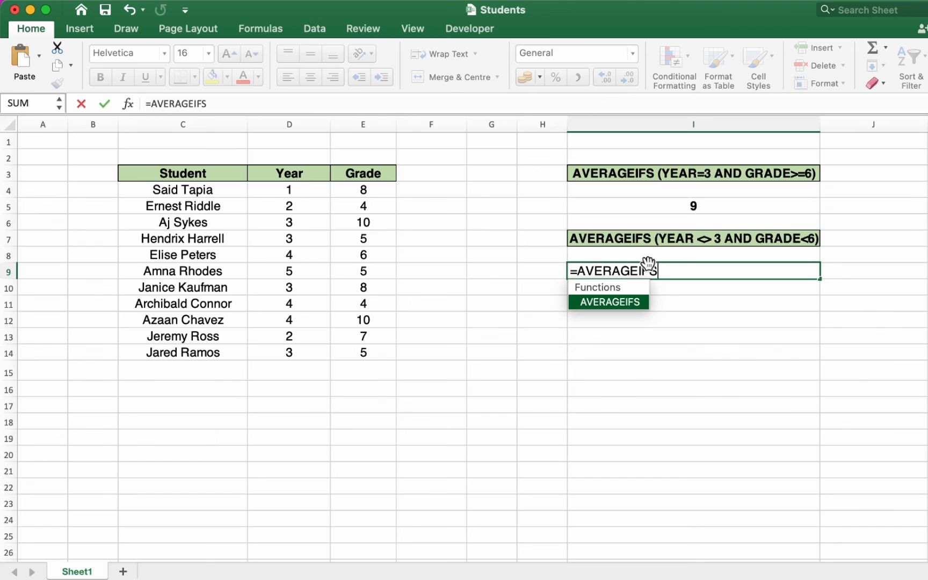
{"action": "type", "text": "("}
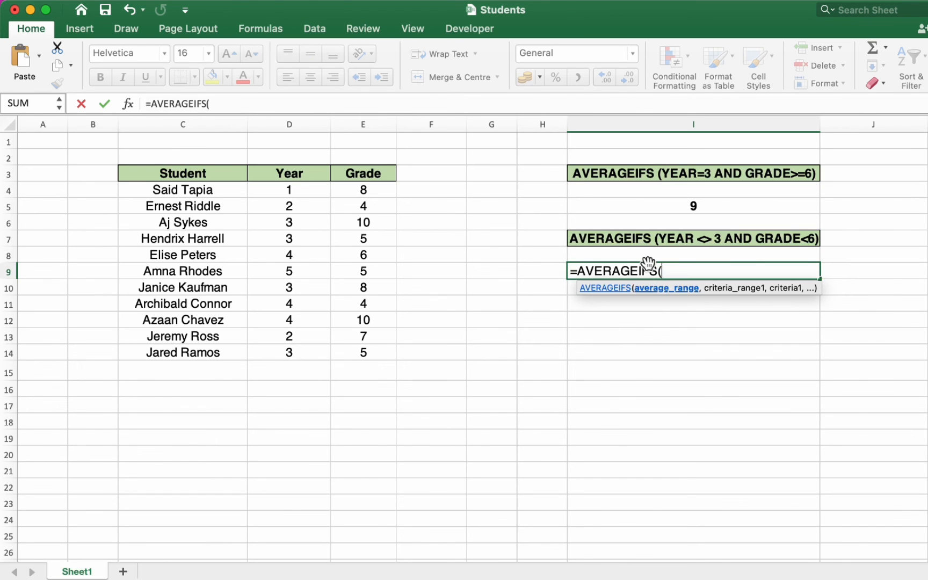
{"action": "left_click_drag", "start_coordinate": [393, 191], "coordinate": [393, 353]}
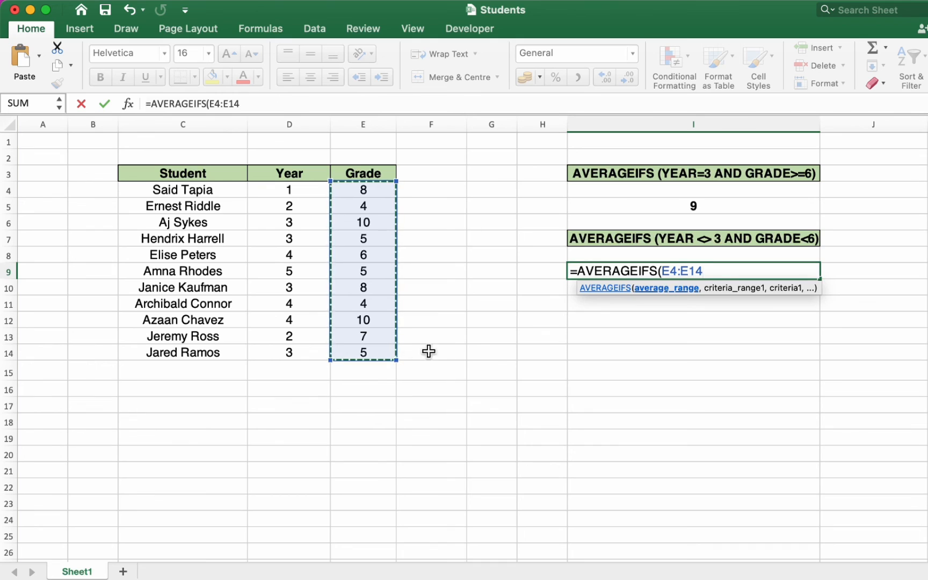
{"action": "type", "text": ","}
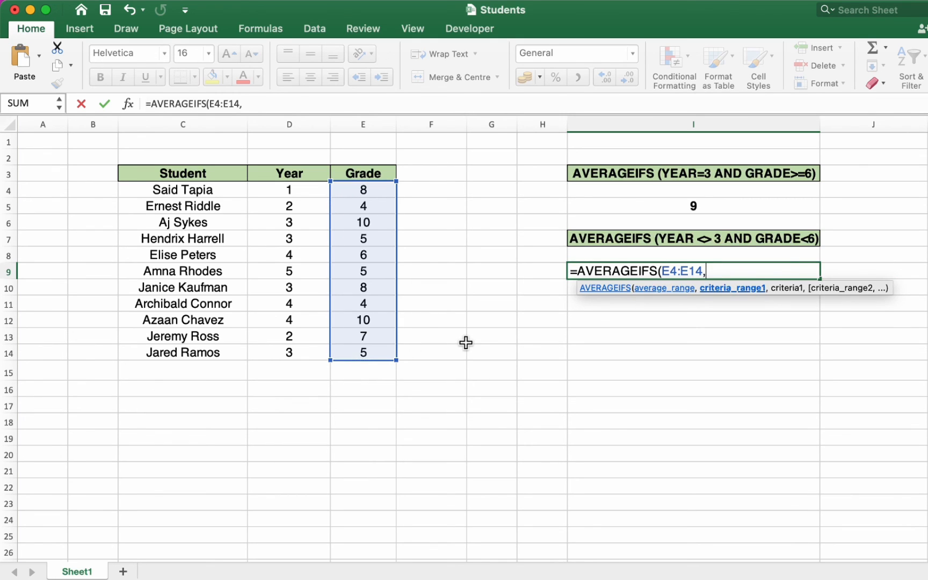
{"action": "left_click", "coordinate": [280, 194]}
{"action": "left_click_drag", "start_coordinate": [280, 197], "coordinate": [321, 350]}
{"action": "type", "text": ","}
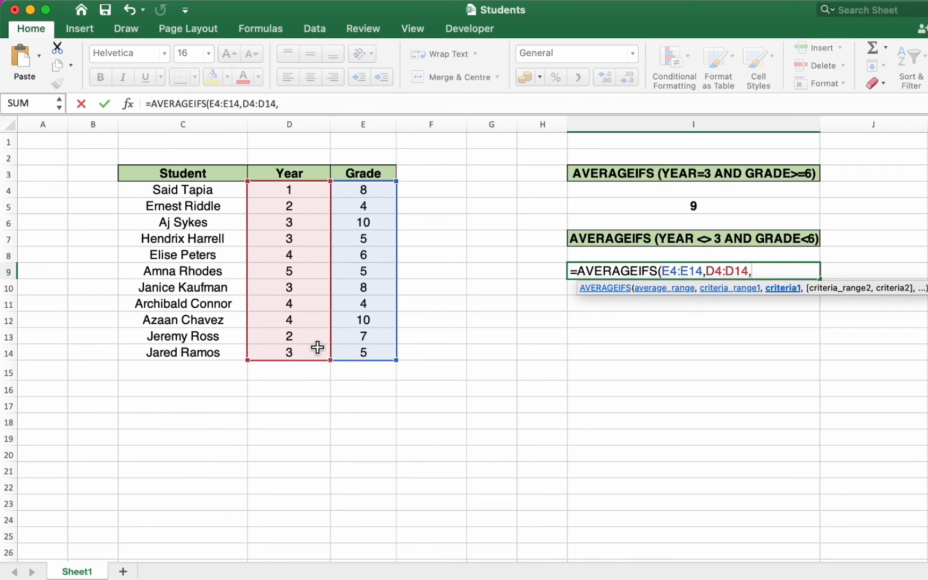
{"action": "type", "text": "\"<>3\","}
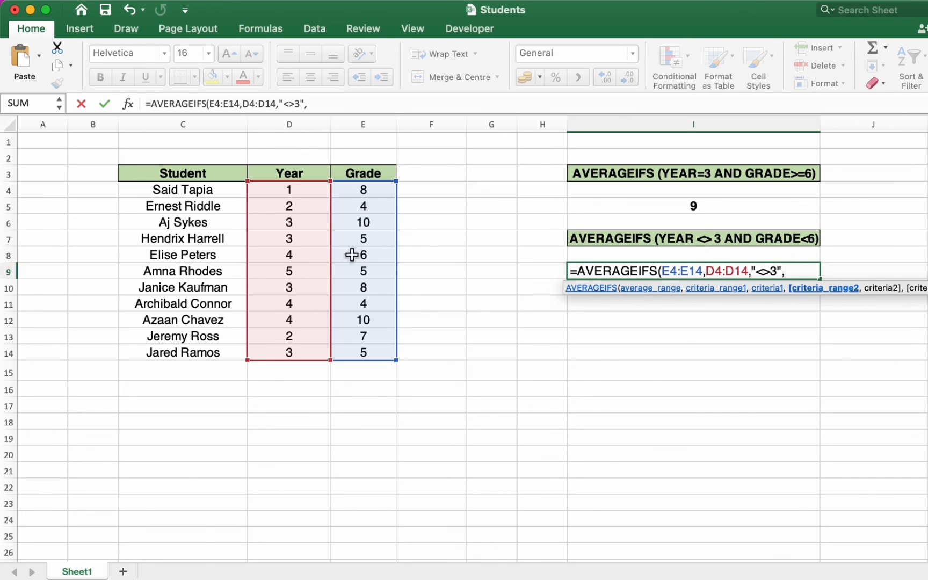
{"action": "left_click_drag", "start_coordinate": [364, 194], "coordinate": [373, 354]}
{"action": "type", "text": ","}
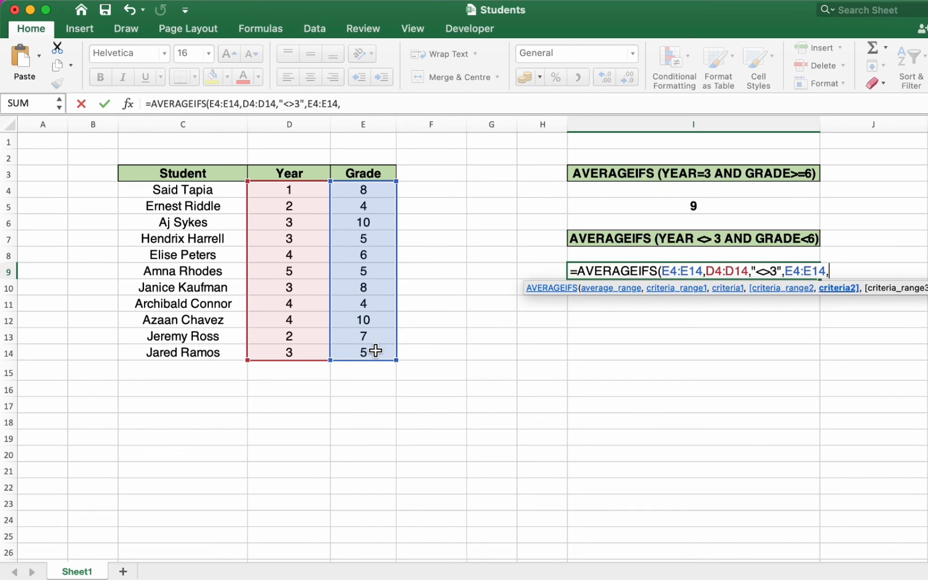
{"action": "type", "text": "\"<6\")"}
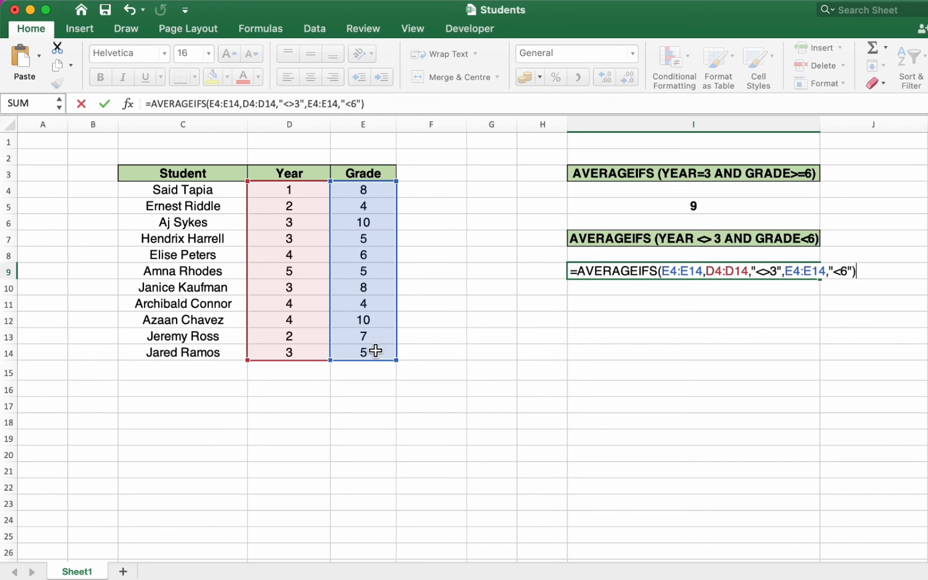
{"action": "key", "text": "Return"}
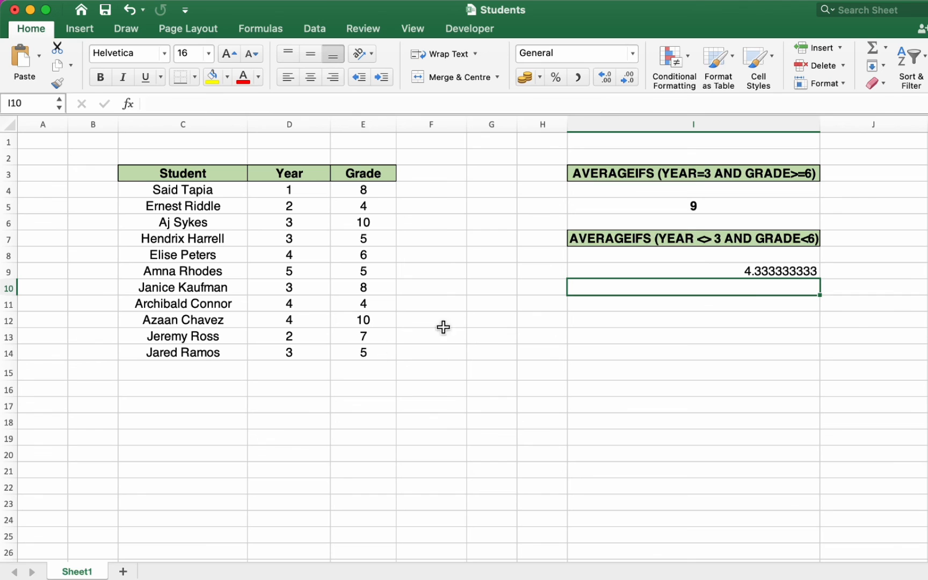
Step: Copy the formatting of the result in cell I5 onto the AVERAGEIFS result in cell I9
{"action": "left_click", "coordinate": [740, 272]}
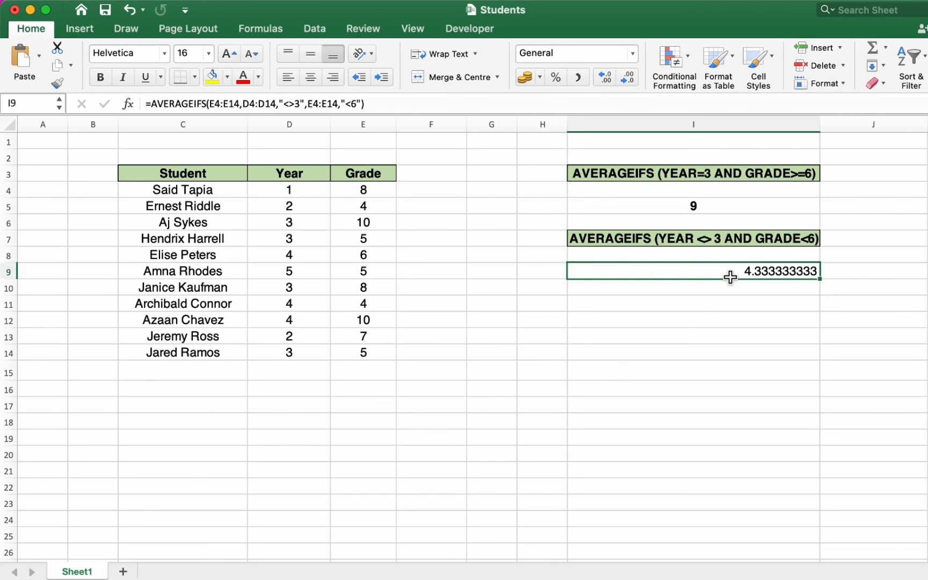
{"action": "left_click", "coordinate": [721, 206]}
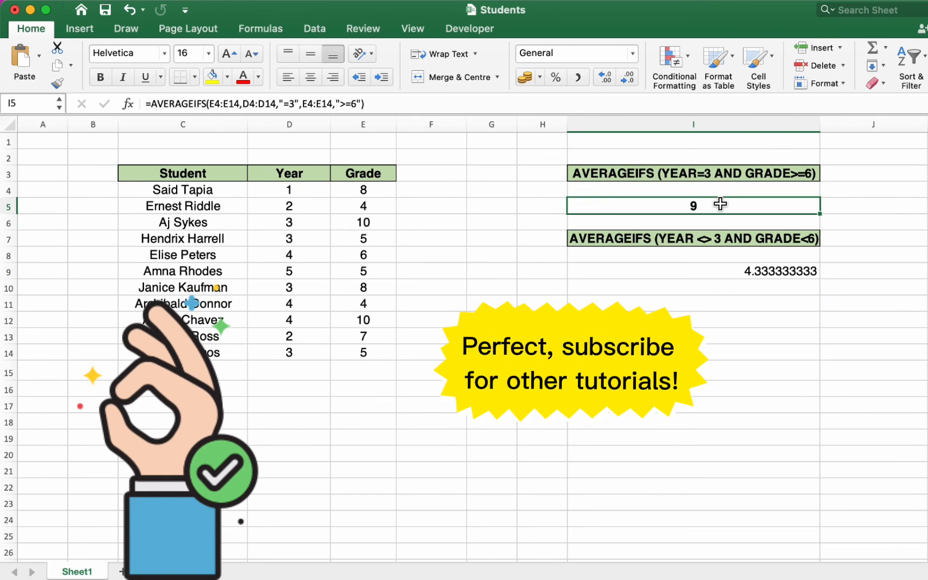
{"action": "left_click", "coordinate": [63, 79]}
{"action": "left_click", "coordinate": [669, 275]}
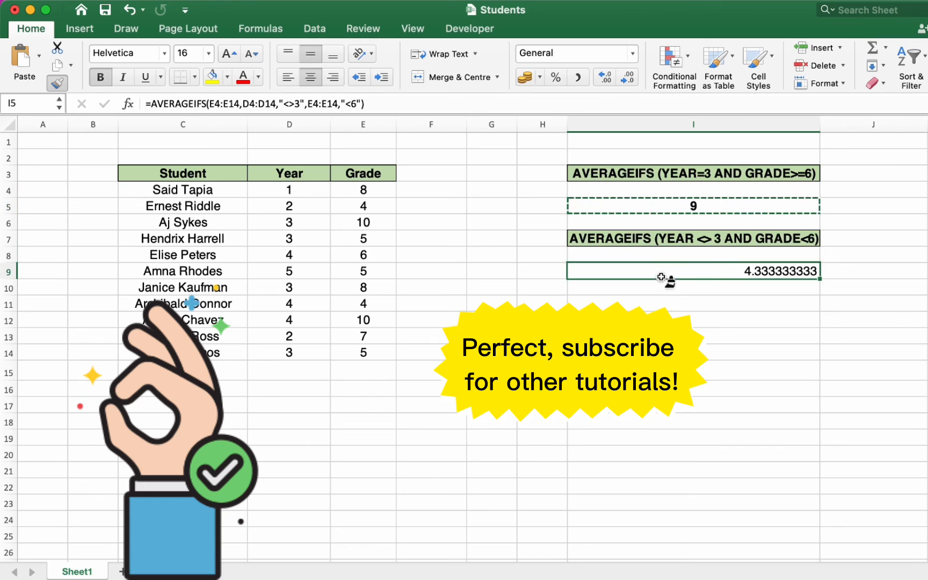
{"action": "left_click", "coordinate": [716, 402]}
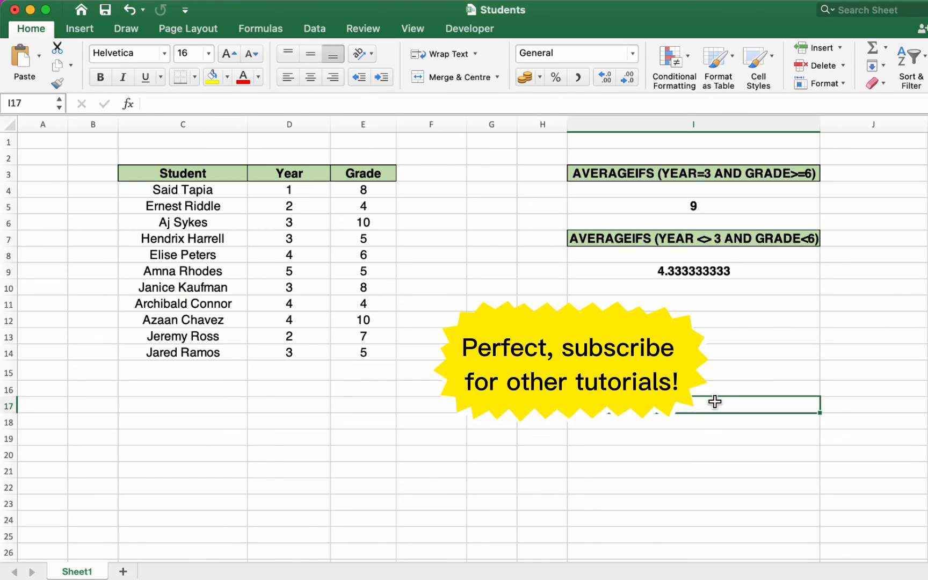